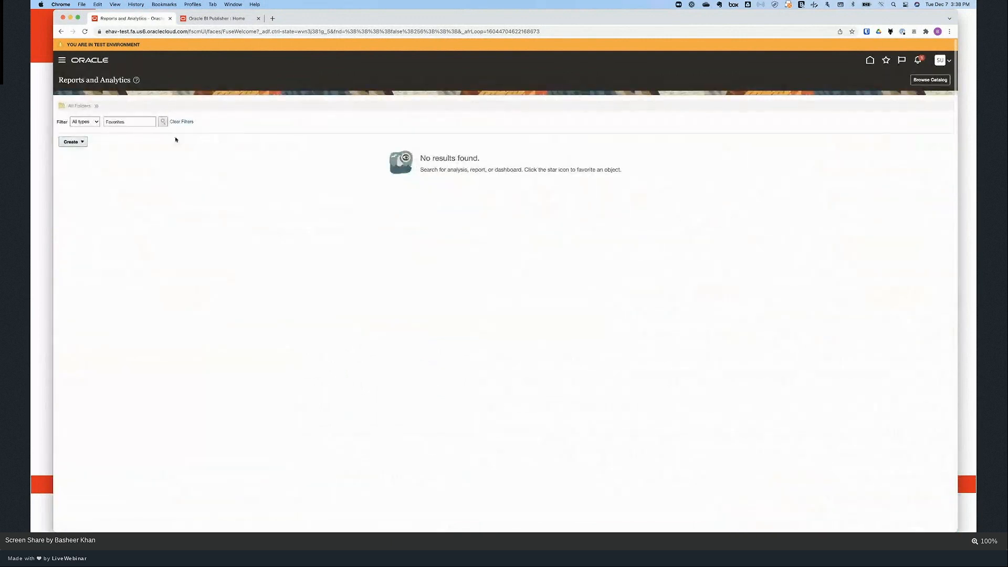
Step: Create a new analysis based on the Payables Invoices - Transactions Real Time subject area, found by searching for "payables"
{"action": "left_click", "coordinate": [83, 143]}
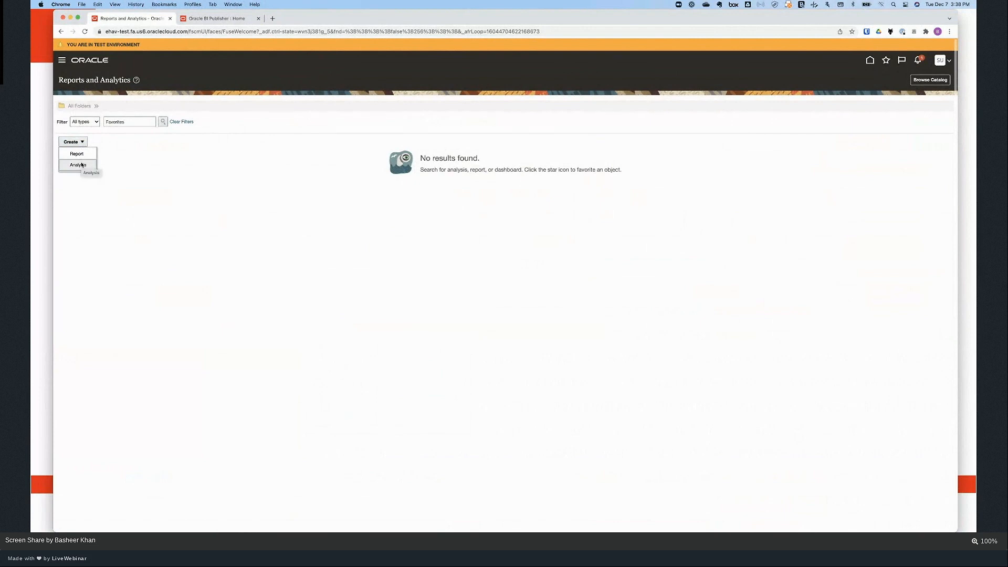
{"action": "left_click", "coordinate": [81, 164]}
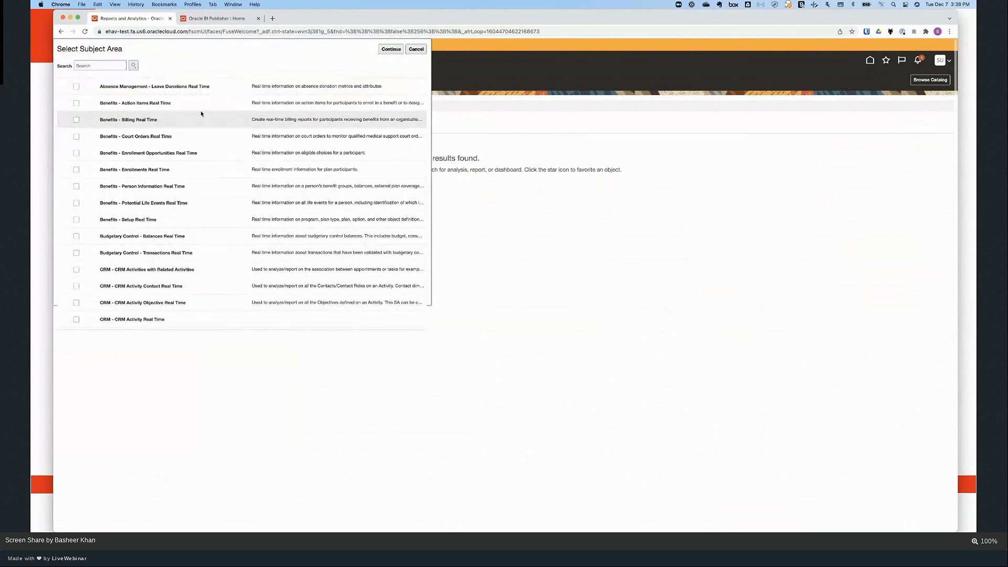
{"action": "left_click", "coordinate": [110, 66]}
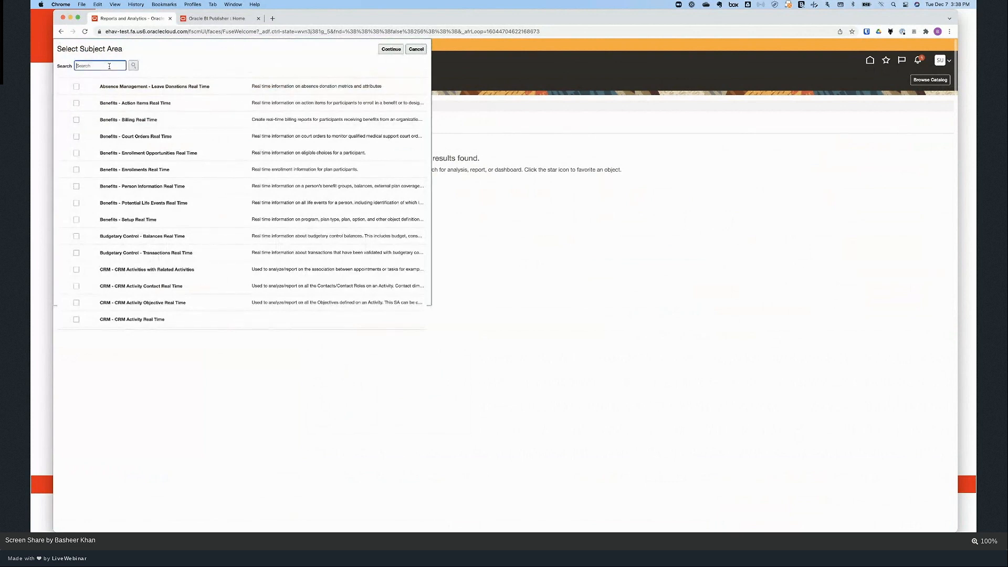
{"action": "type", "text": "payables"}
{"action": "scroll", "coordinate": [110, 67], "scroll_direction": "down", "scroll_amount": 1}
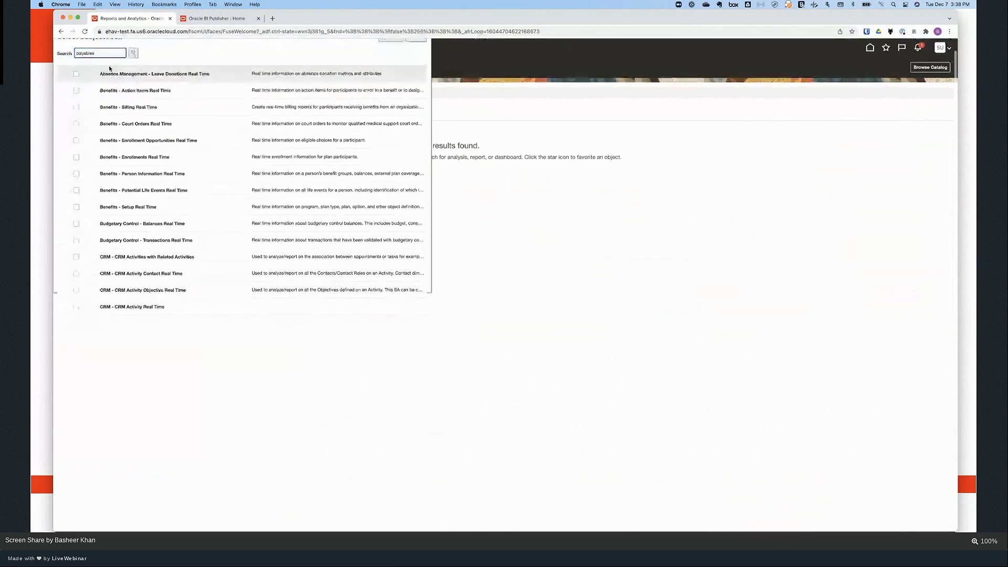
{"action": "scroll", "coordinate": [110, 67], "scroll_direction": "up", "scroll_amount": 1}
{"action": "left_click", "coordinate": [133, 62]}
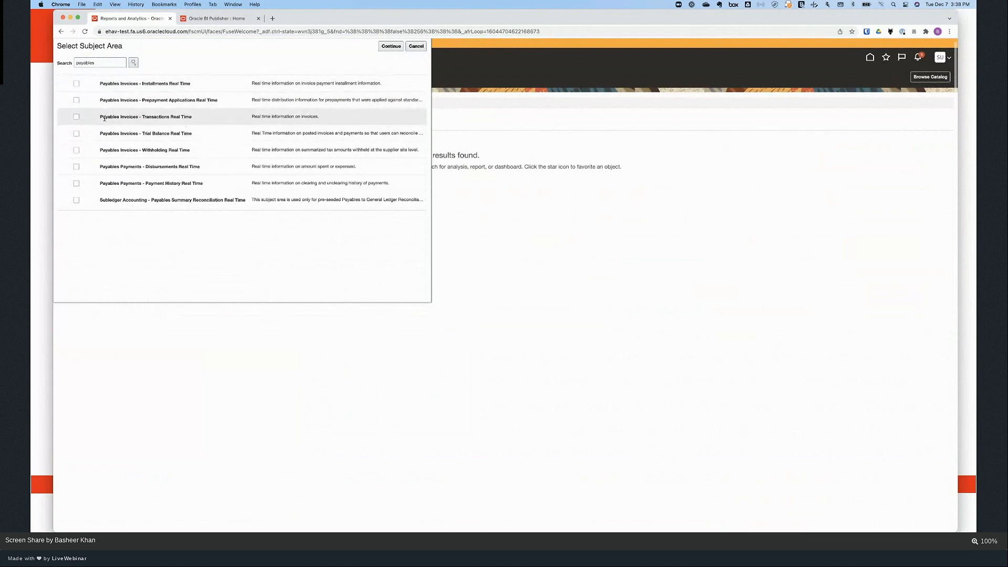
{"action": "left_click", "coordinate": [76, 116]}
{"action": "left_click", "coordinate": [390, 47]}
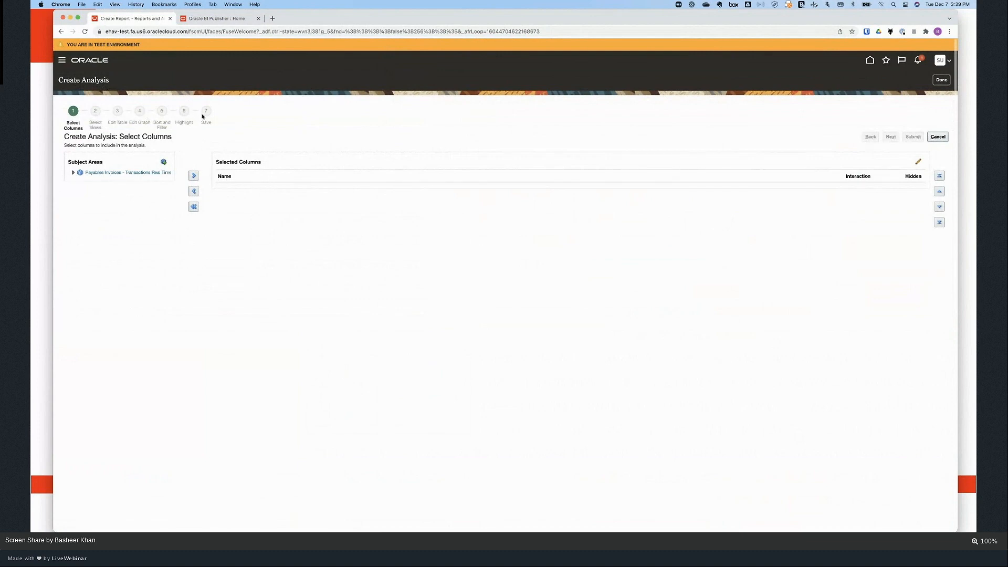
Step: Add the Supplier column from the subject area's Supplier folder to the selected columns
{"action": "left_click", "coordinate": [74, 174]}
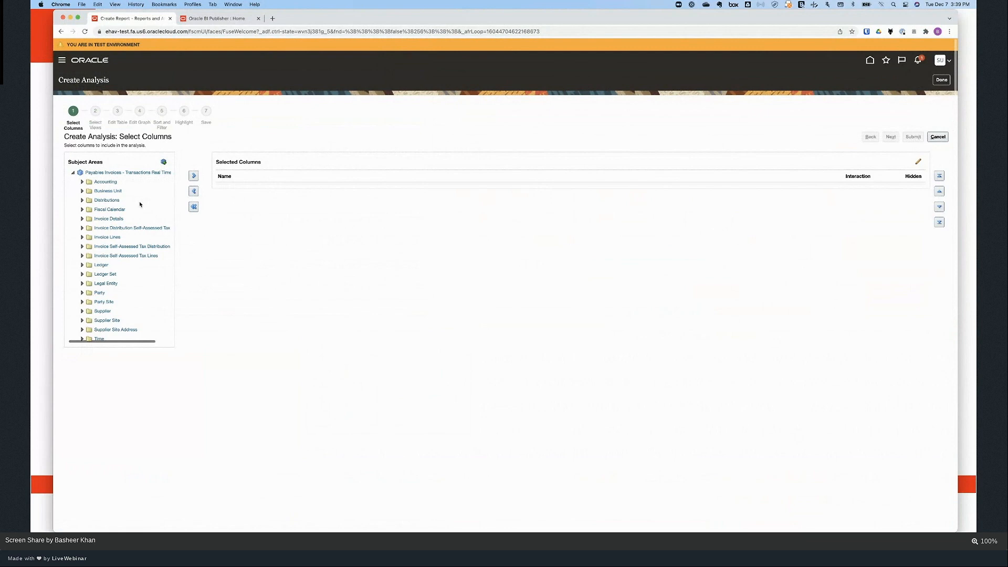
{"action": "left_click", "coordinate": [82, 311]}
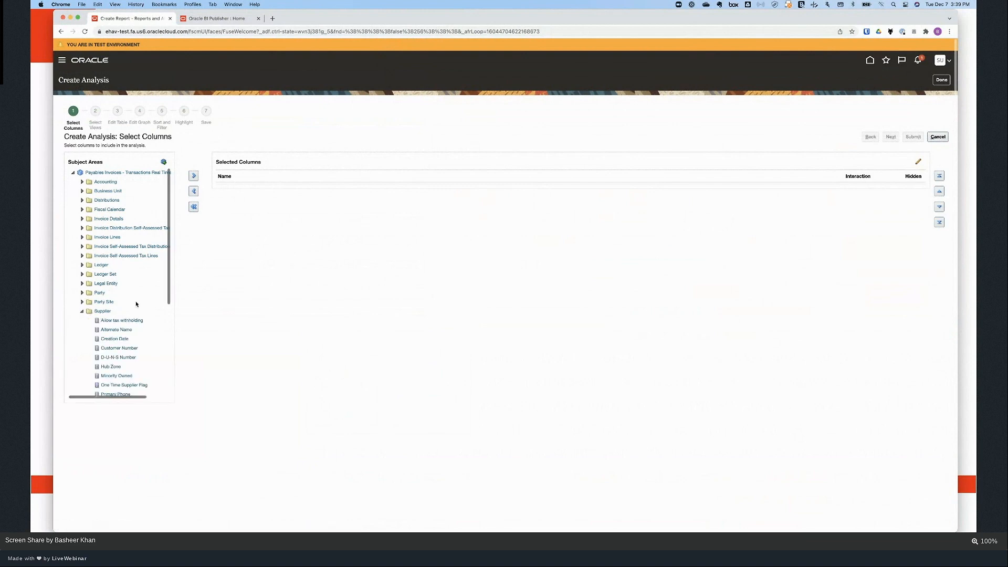
{"action": "scroll", "coordinate": [136, 304], "scroll_direction": "down", "scroll_amount": 6}
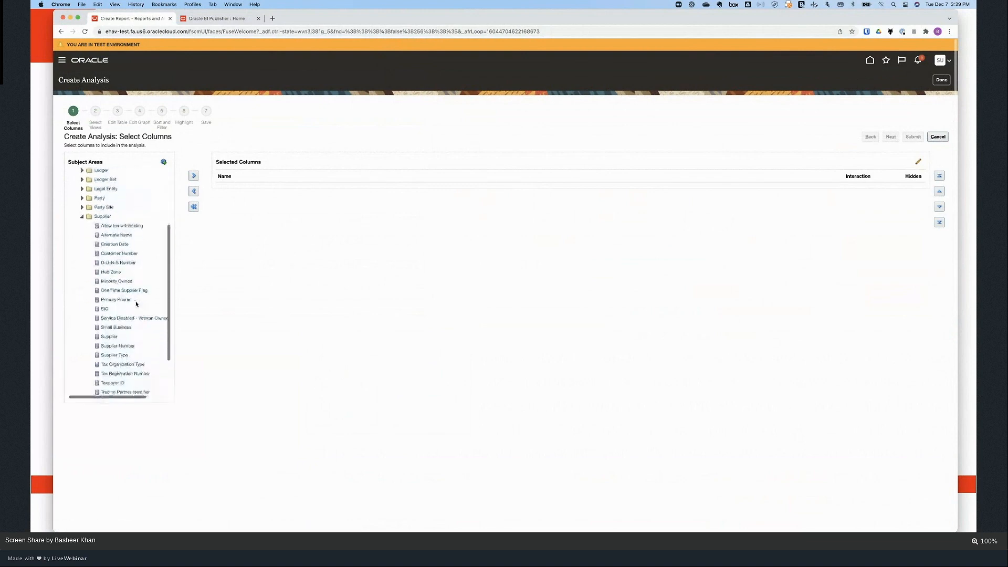
{"action": "left_click", "coordinate": [109, 282]}
{"action": "left_click", "coordinate": [194, 175]}
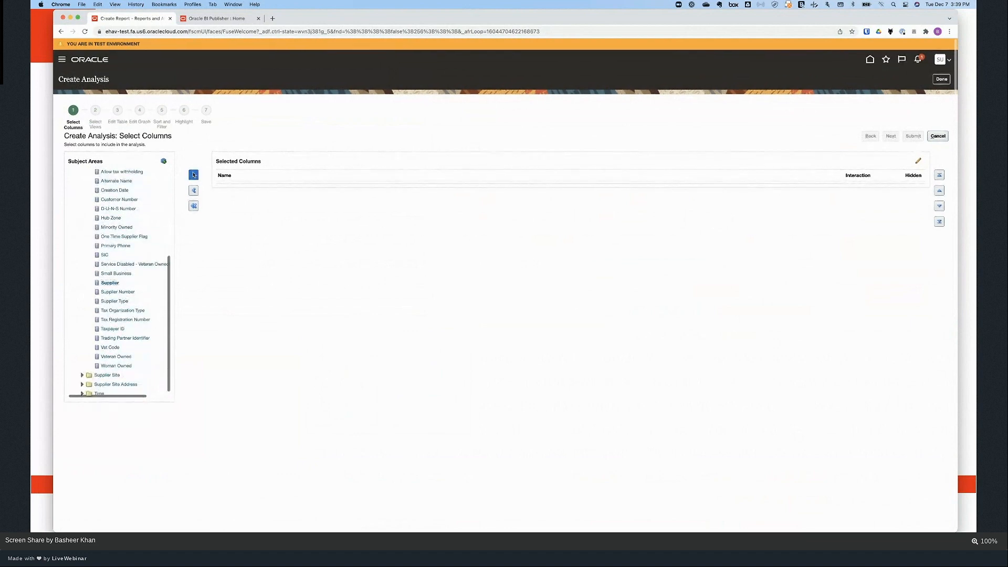
Step: Add the Invoice Amount and Invoice Amount Paid columns from the Invoice Amounts folder under Invoice Details
{"action": "scroll", "coordinate": [151, 189], "scroll_direction": "up", "scroll_amount": 5}
{"action": "scroll", "coordinate": [151, 189], "scroll_direction": "up", "scroll_amount": 1}
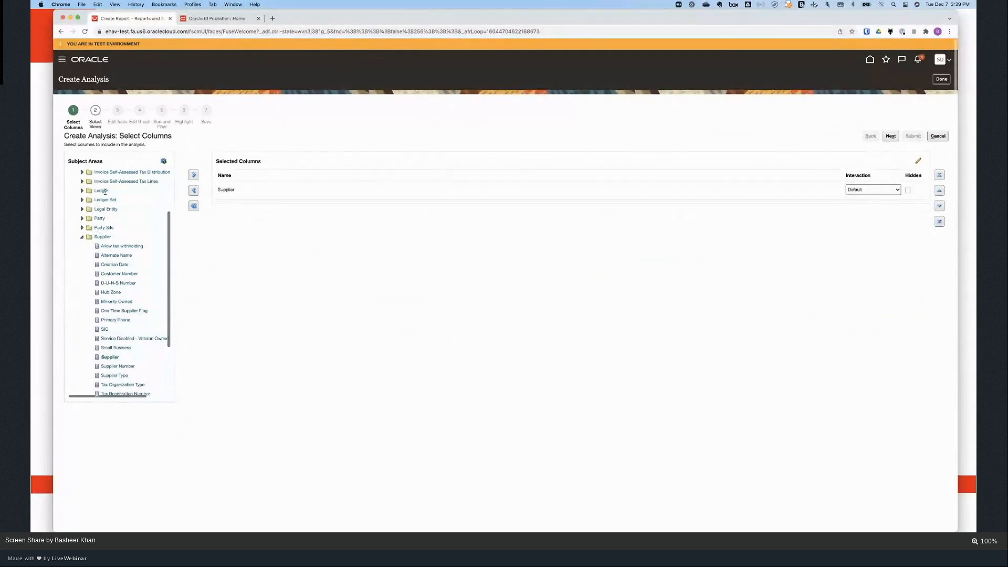
{"action": "left_click", "coordinate": [82, 237]}
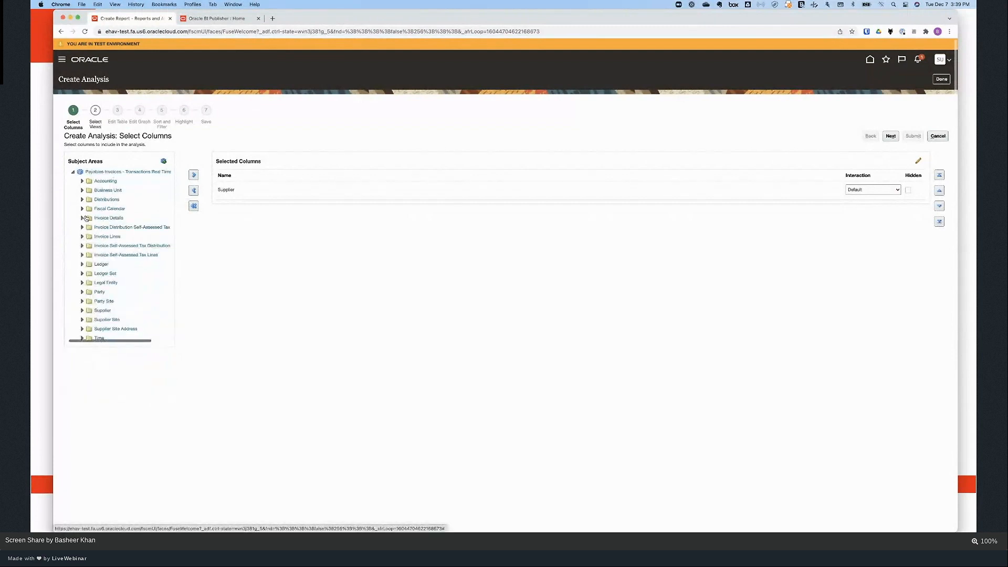
{"action": "left_click", "coordinate": [82, 219]}
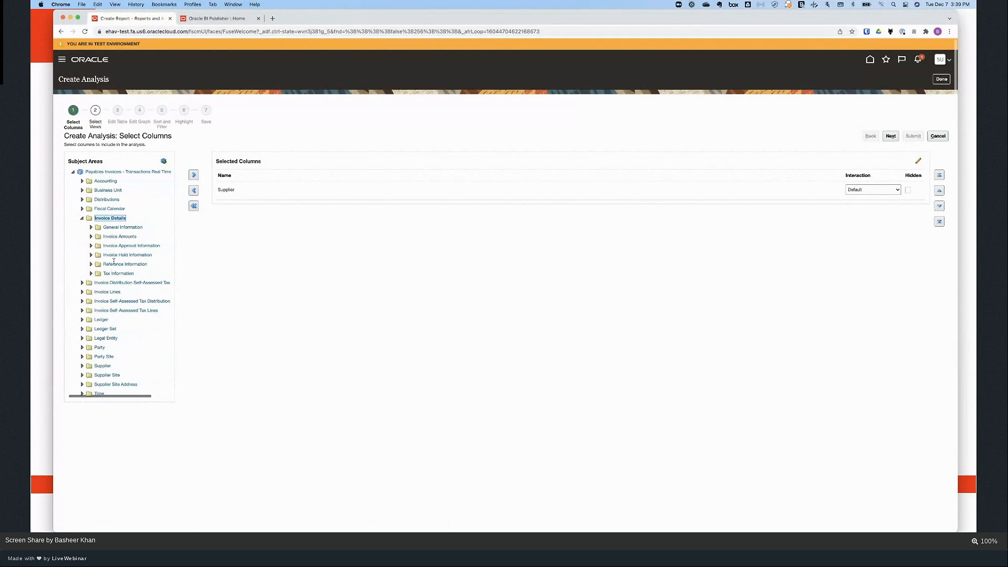
{"action": "left_click", "coordinate": [91, 237]}
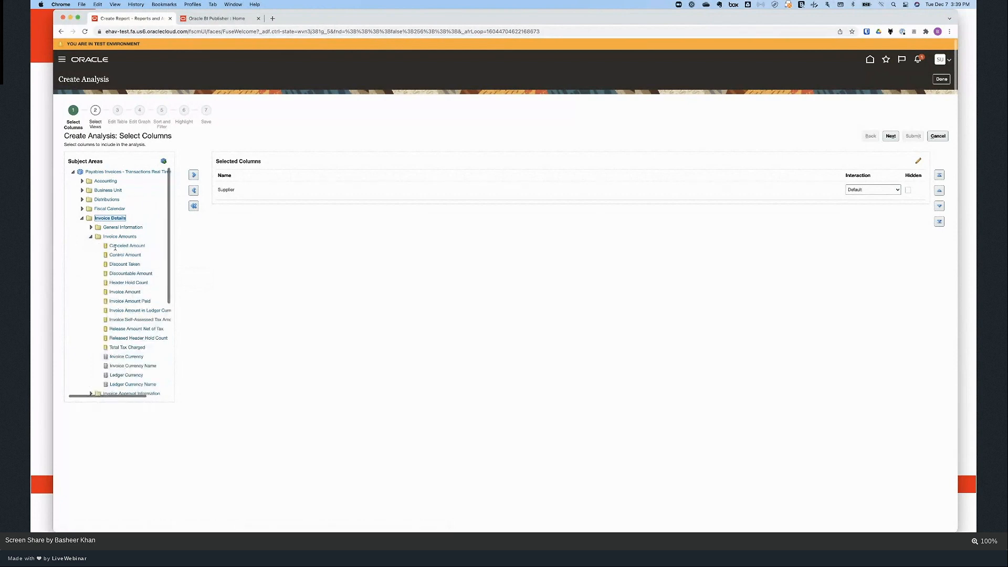
{"action": "left_click", "coordinate": [131, 293]}
{"action": "left_click", "coordinate": [194, 175]}
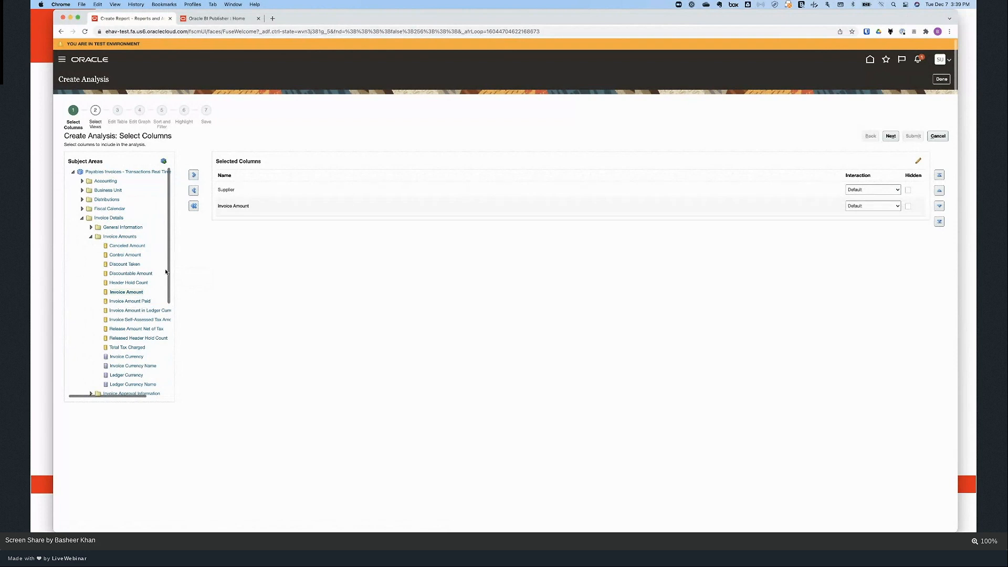
{"action": "left_click", "coordinate": [130, 301]}
{"action": "left_click", "coordinate": [194, 175]}
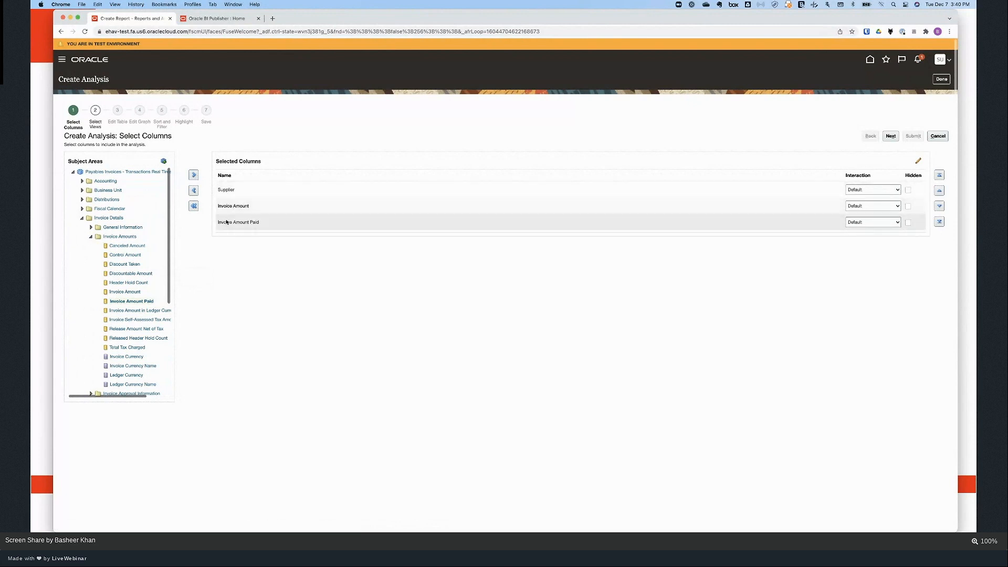
Step: Add the Invoice Line Description column from the general information folder of line details under Invoice Lines
{"action": "left_click", "coordinate": [91, 238]}
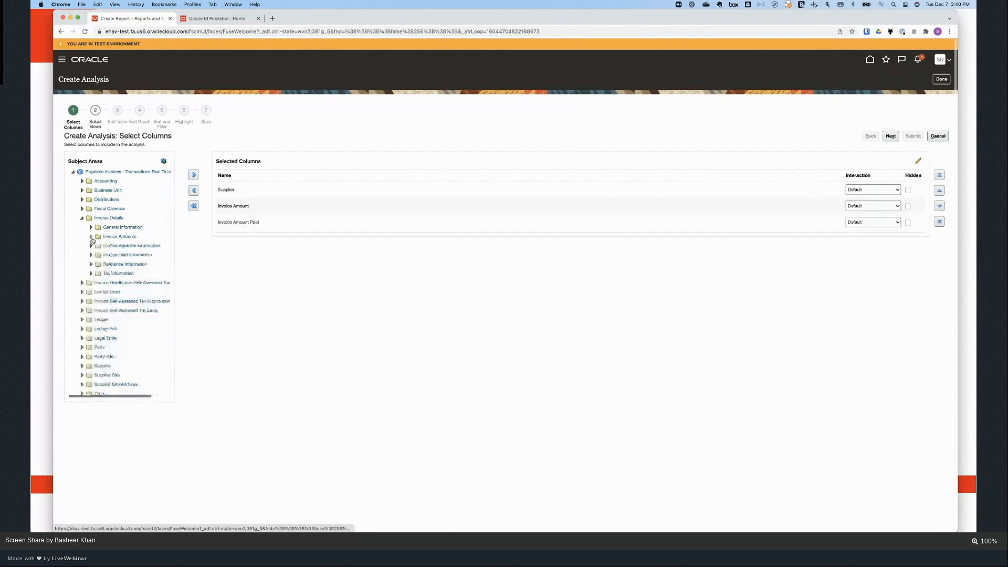
{"action": "left_click", "coordinate": [83, 218]}
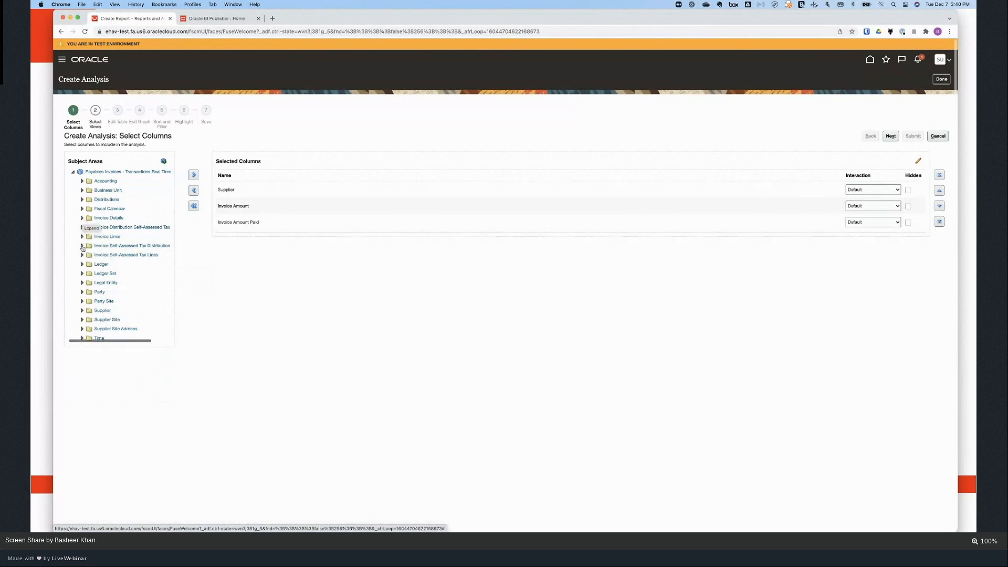
{"action": "left_click", "coordinate": [83, 237]}
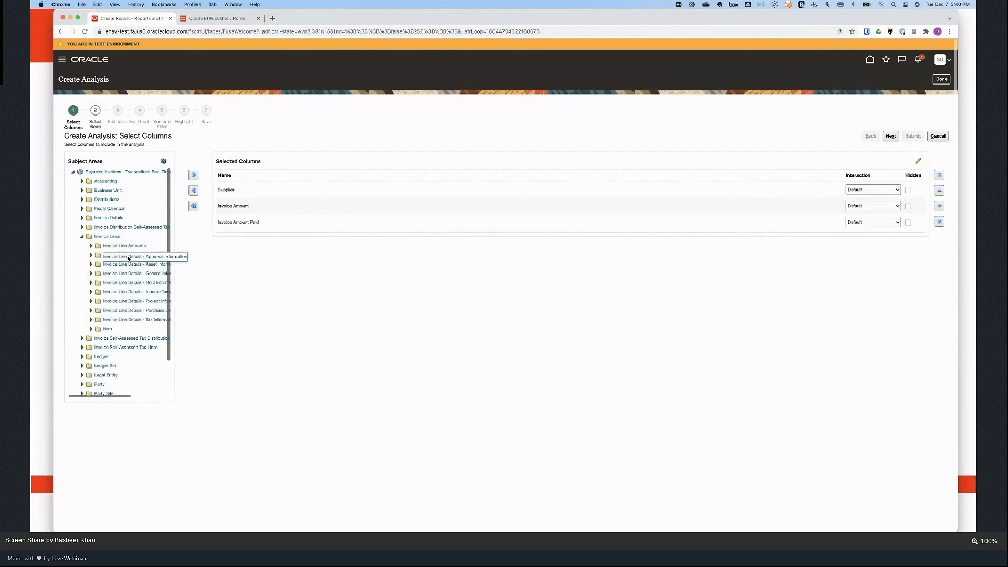
{"action": "left_click", "coordinate": [92, 277]}
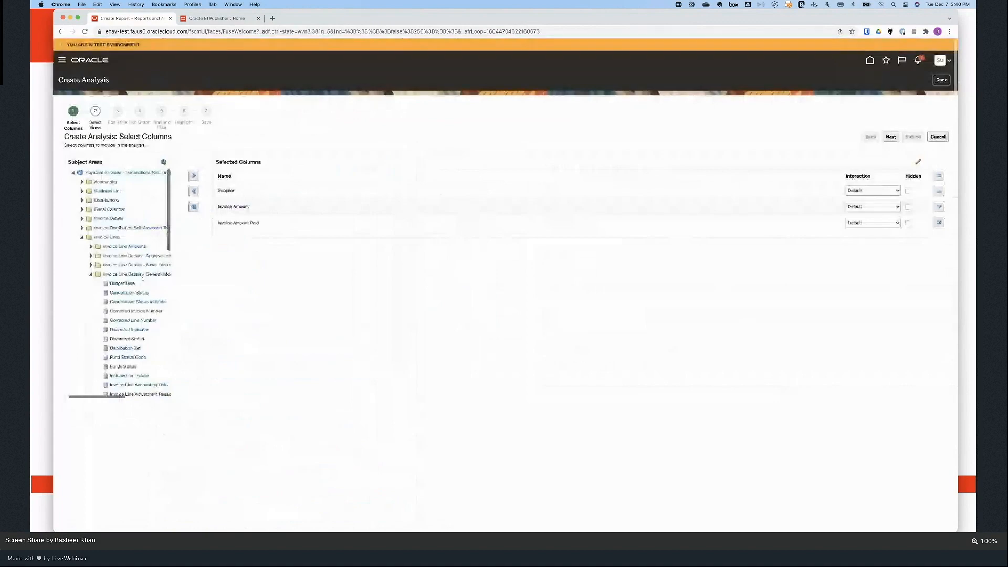
{"action": "scroll", "coordinate": [153, 303], "scroll_direction": "down", "scroll_amount": 4}
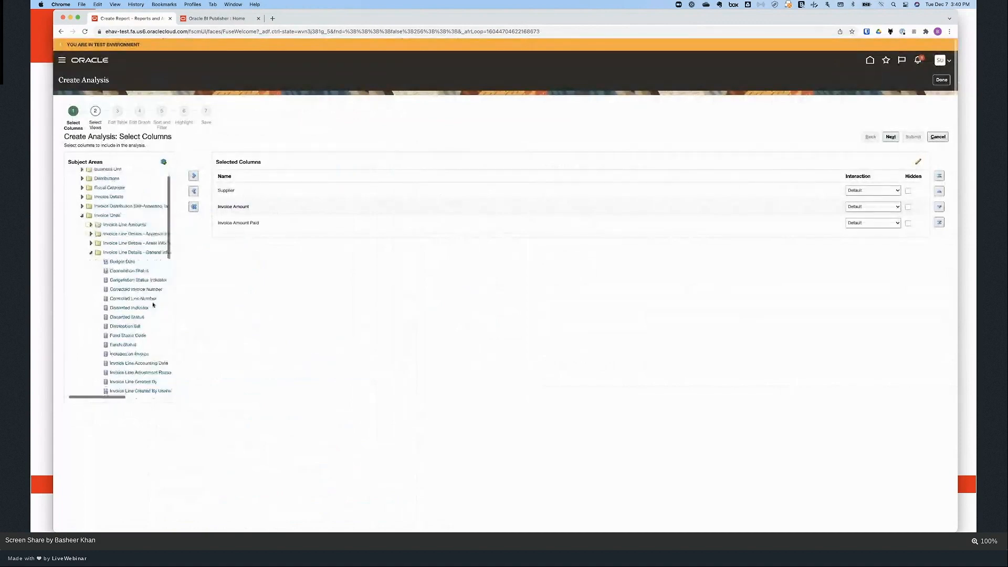
{"action": "left_click", "coordinate": [108, 332]}
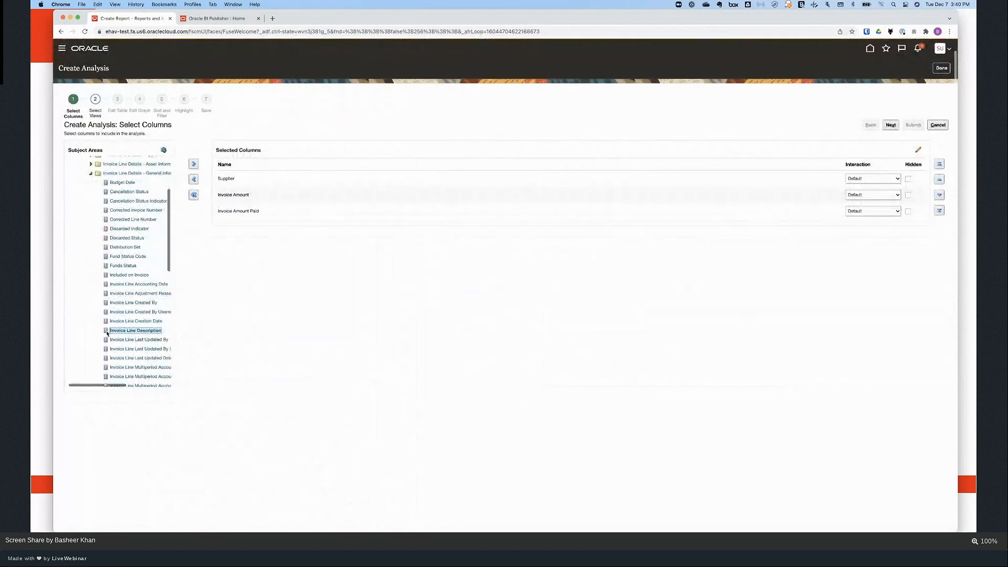
{"action": "left_click", "coordinate": [194, 165]}
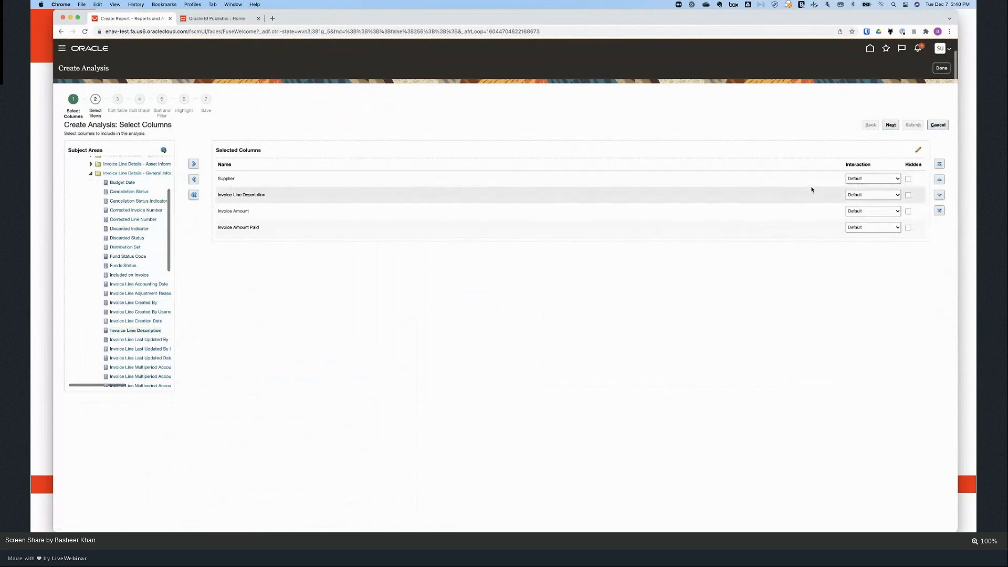
{"action": "left_click", "coordinate": [876, 179]}
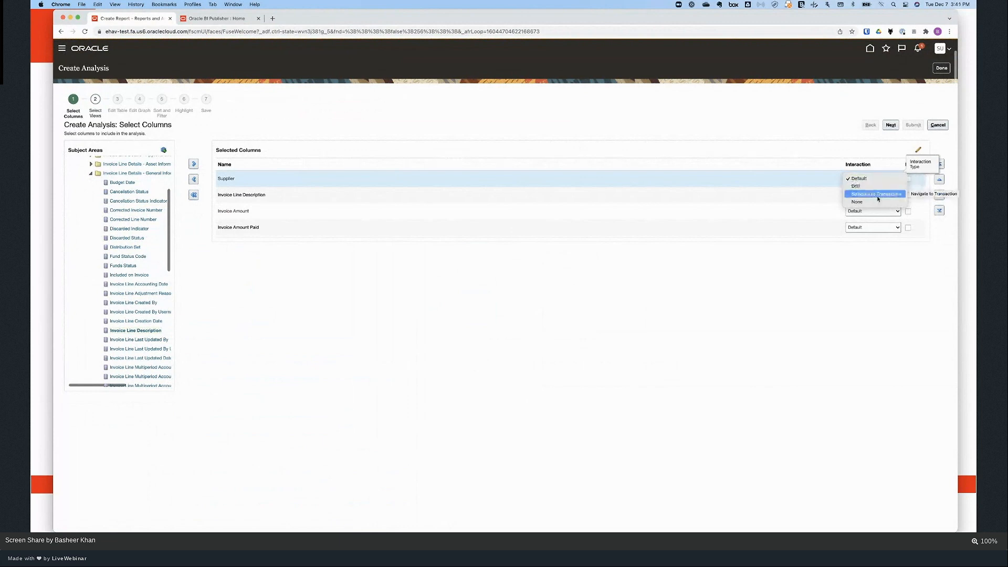
{"action": "left_click", "coordinate": [778, 276]}
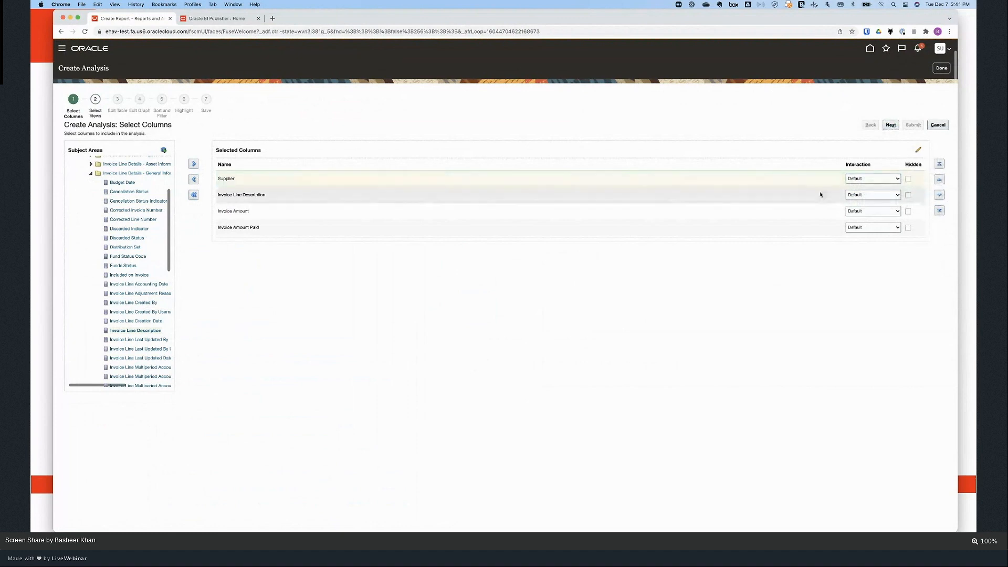
{"action": "left_click", "coordinate": [488, 199]}
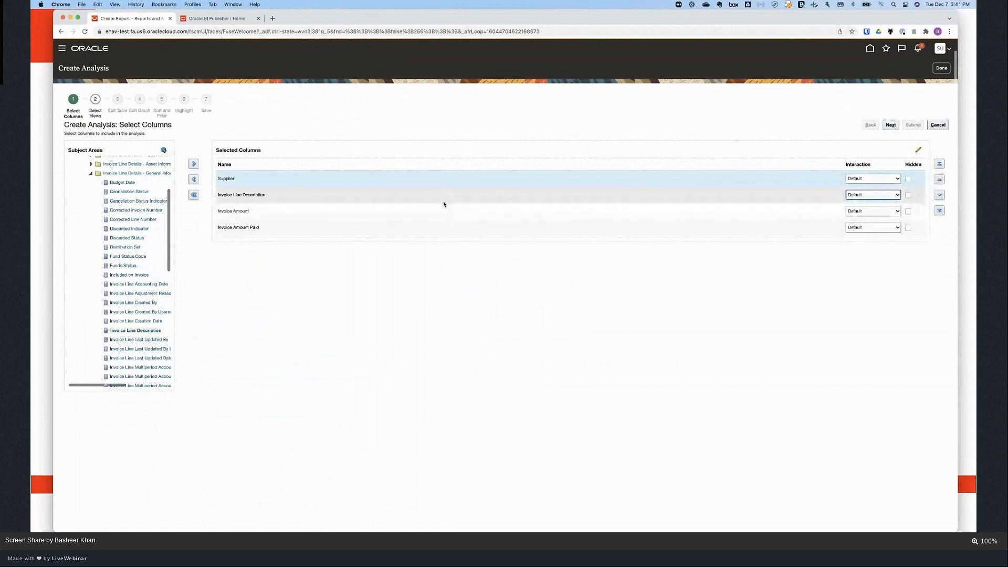
Step: Move the Invoice Amount column down one position in the selected columns and back up again
{"action": "left_click", "coordinate": [430, 212]}
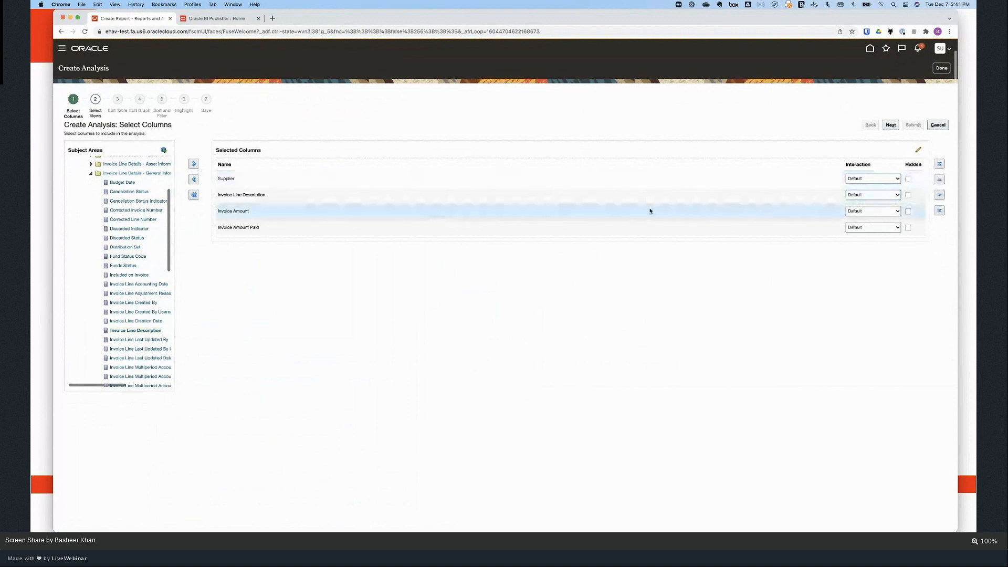
{"action": "left_click", "coordinate": [939, 195]}
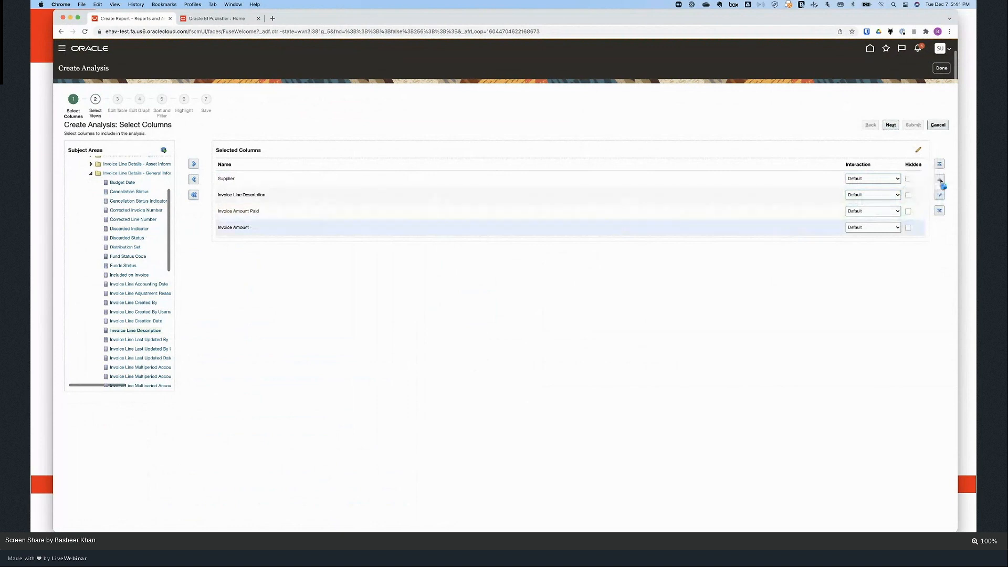
{"action": "left_click", "coordinate": [940, 180]}
Step: Proceed to view selection and include the recommended table and the recommended bar graph in the analysis
{"action": "left_click", "coordinate": [891, 125]}
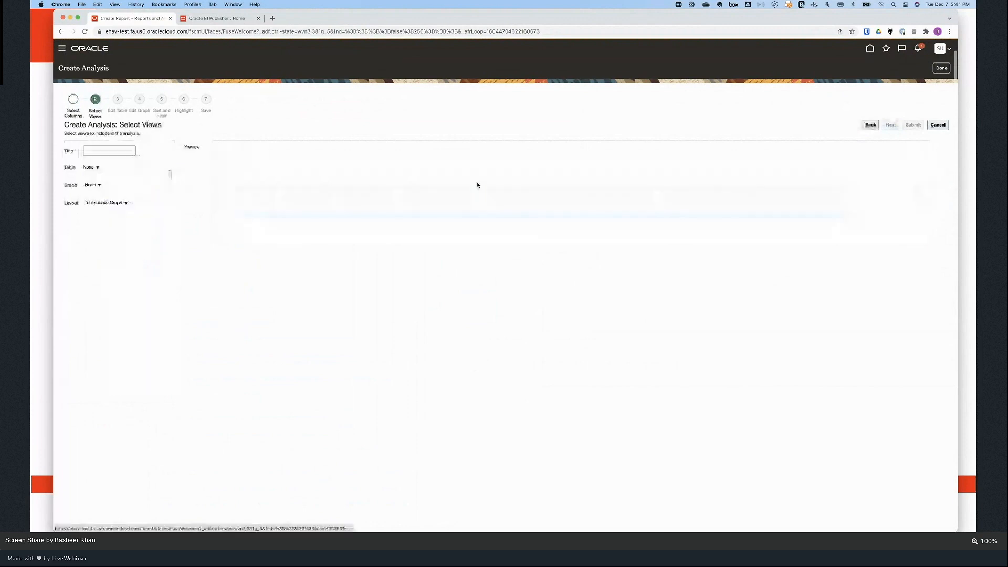
{"action": "left_click", "coordinate": [102, 169]}
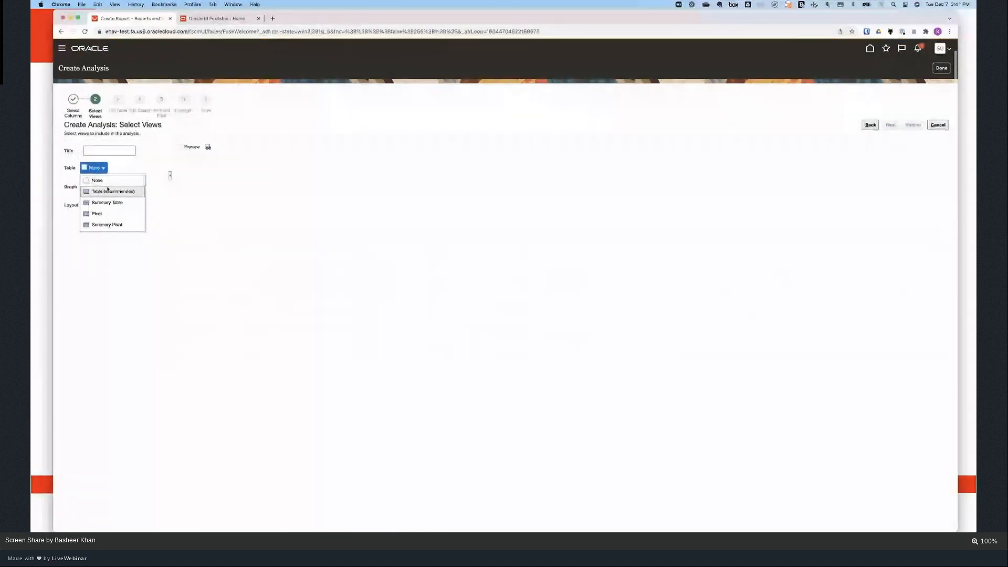
{"action": "left_click", "coordinate": [107, 190]}
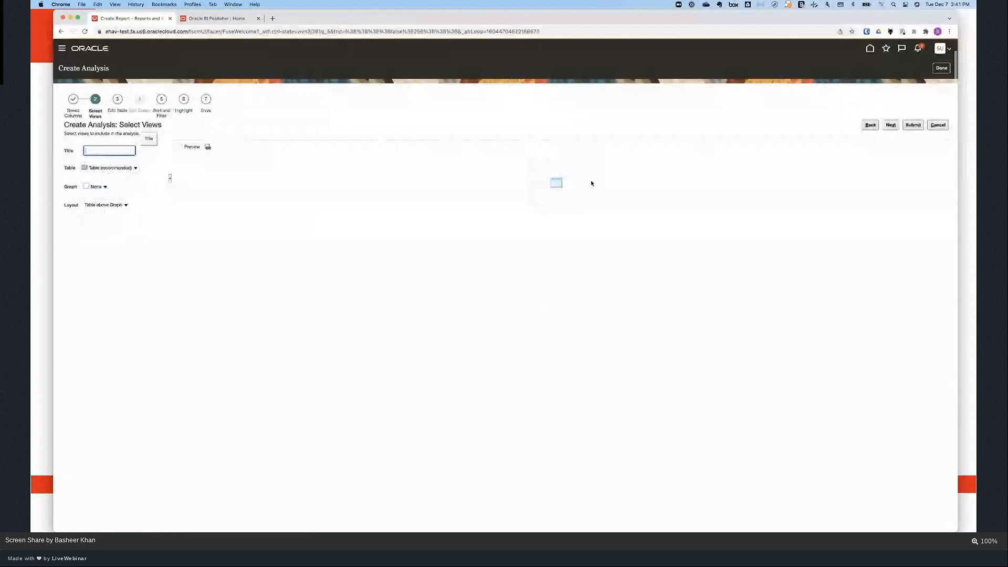
{"action": "left_click", "coordinate": [96, 187]}
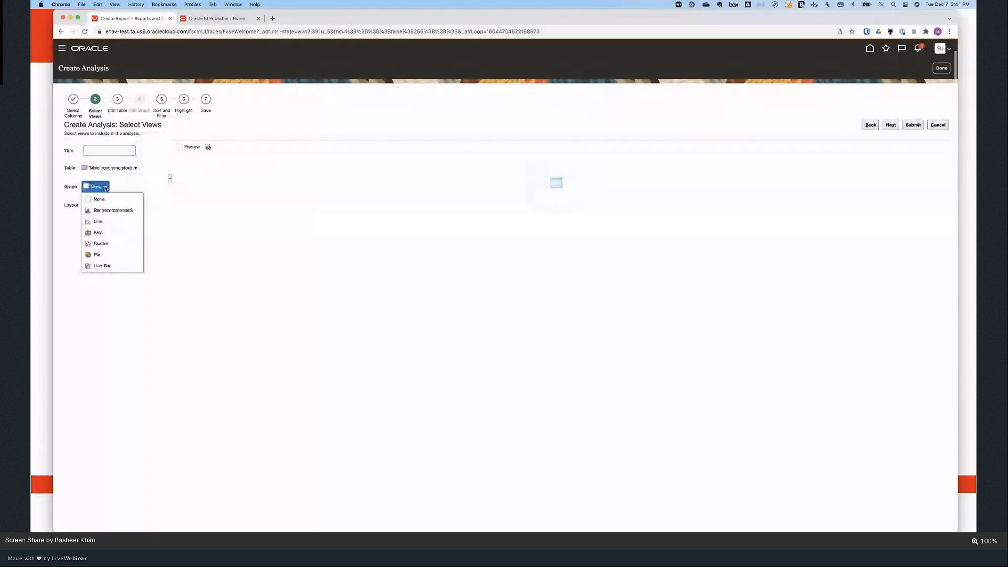
{"action": "left_click", "coordinate": [113, 212]}
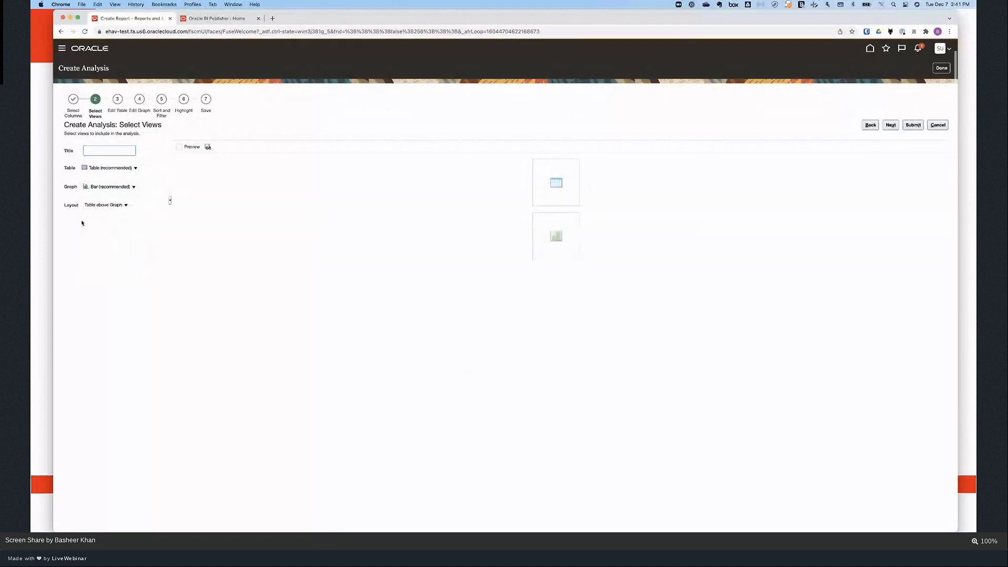
Step: Try the Table to left of Graph layout for the analysis, and settle on Table below Graph
{"action": "left_click", "coordinate": [126, 205]}
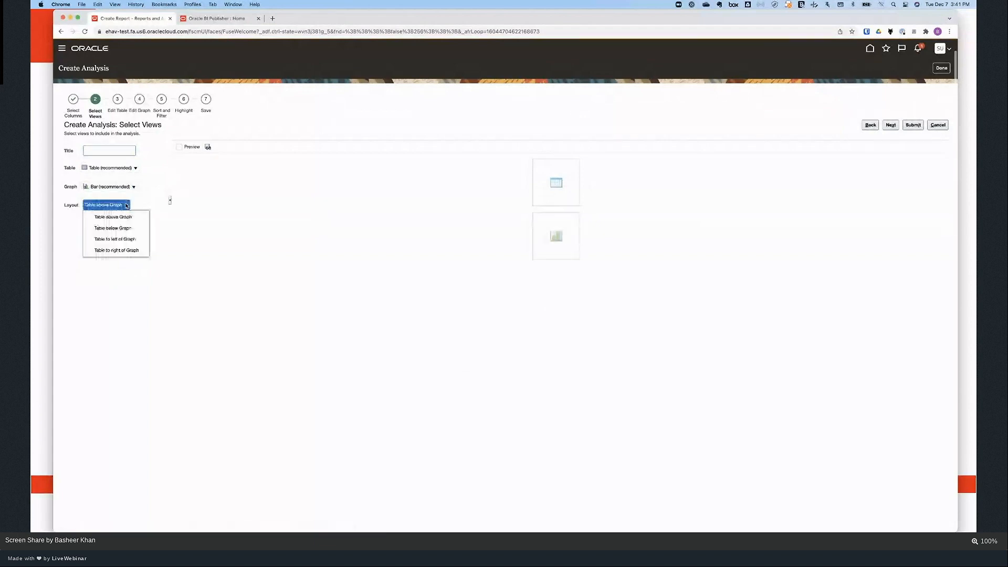
{"action": "left_click", "coordinate": [126, 240]}
{"action": "left_click", "coordinate": [131, 205]}
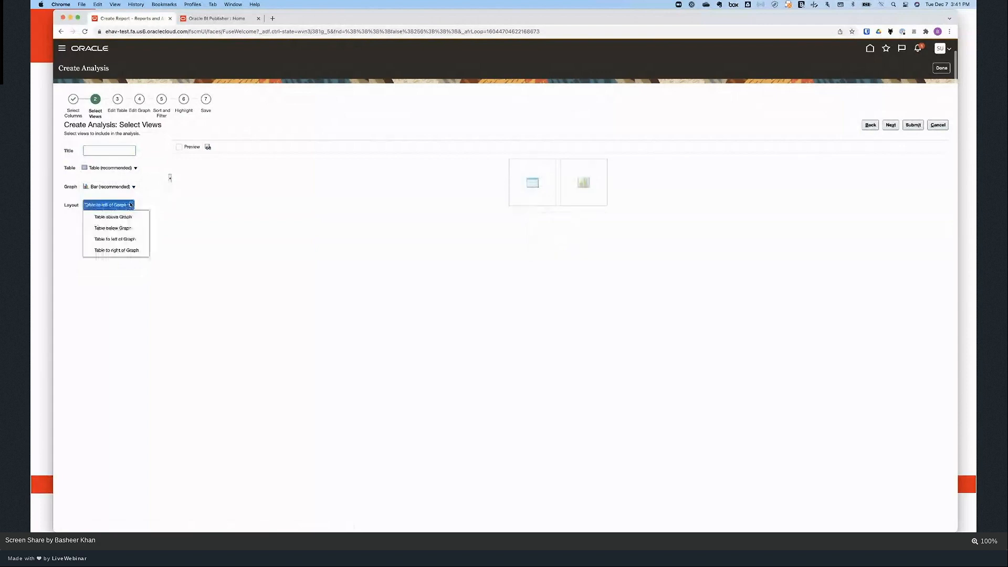
{"action": "left_click", "coordinate": [129, 228]}
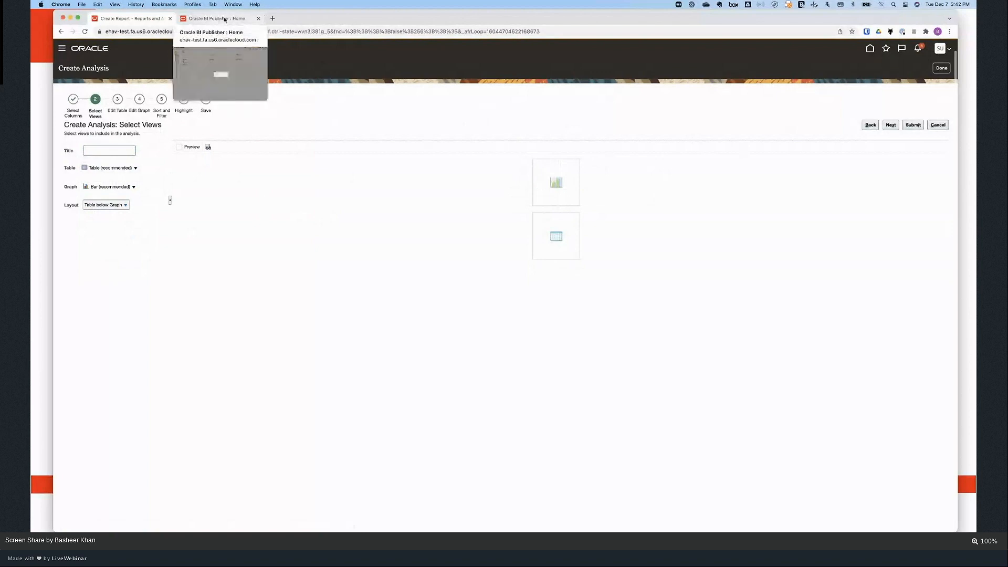
Step: Switch to Oracle BI Publisher, dismiss the open dialog and create a new data model
{"action": "left_click", "coordinate": [225, 19]}
{"action": "left_click", "coordinate": [614, 337]}
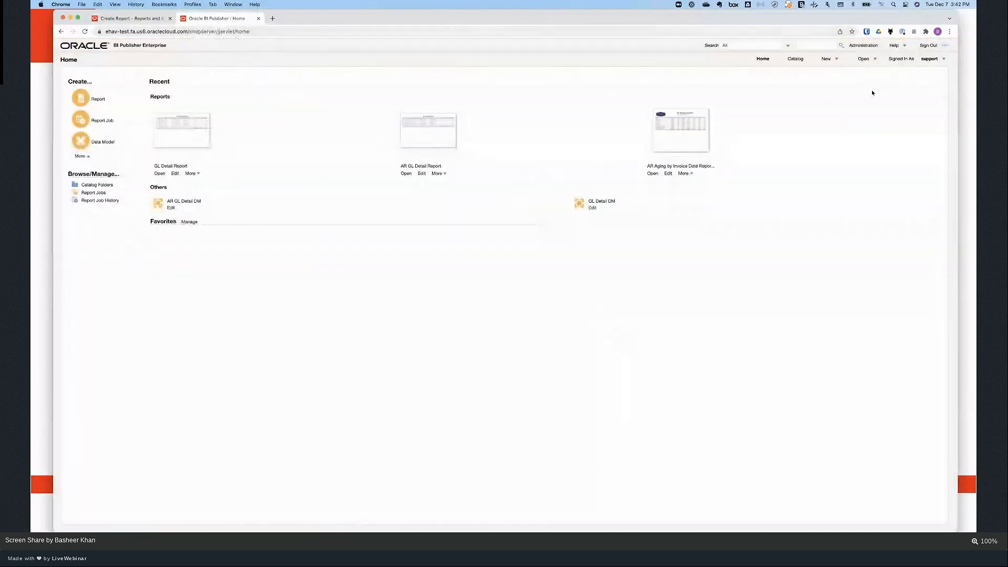
{"action": "left_click", "coordinate": [838, 61]}
{"action": "left_click", "coordinate": [840, 97]}
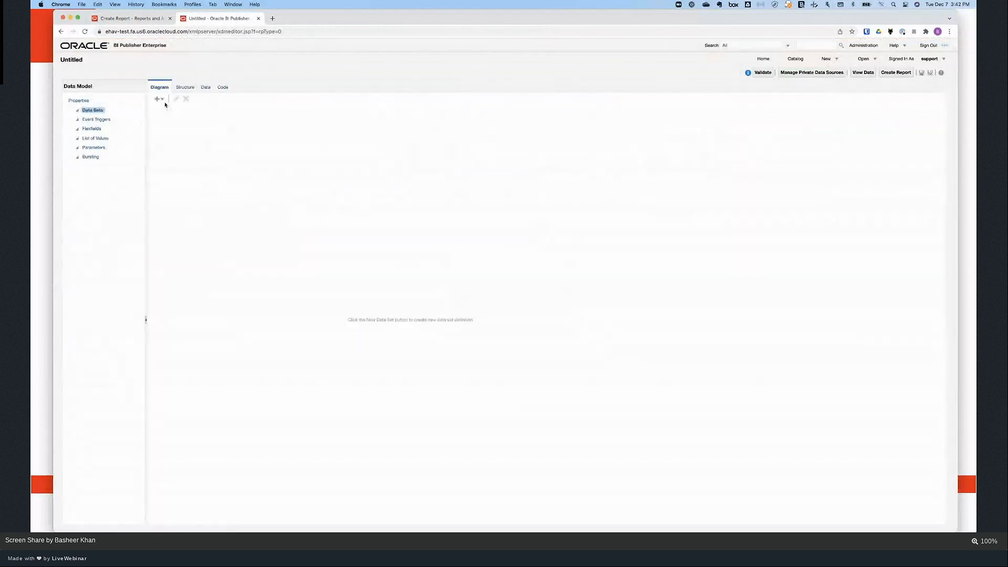
Step: Start a SQL Query data set named DEMO_DS with data source ApplicationDB_FSCM and SQL type Standard SQL
{"action": "left_click", "coordinate": [162, 100]}
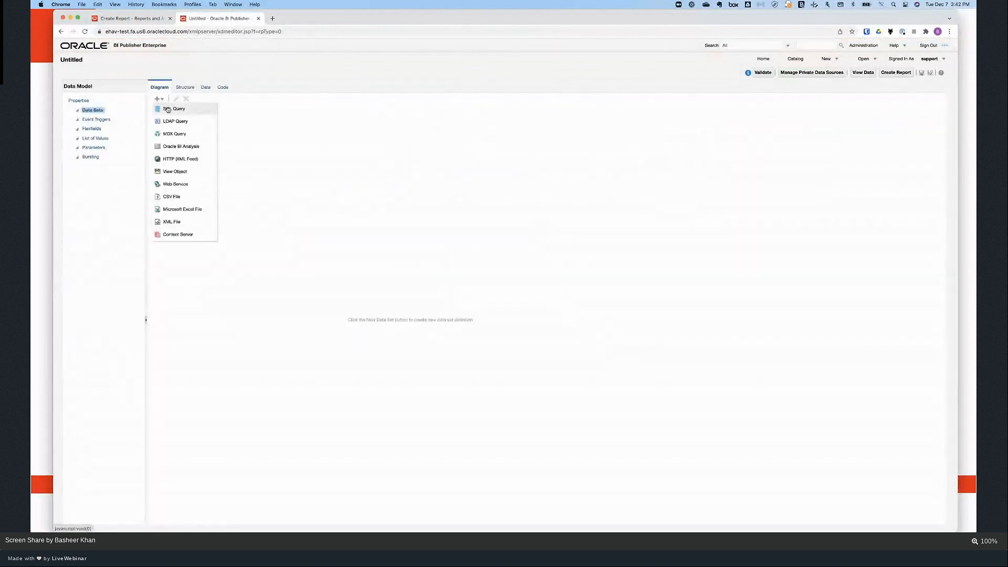
{"action": "left_click", "coordinate": [168, 109]}
{"action": "left_click", "coordinate": [492, 227]}
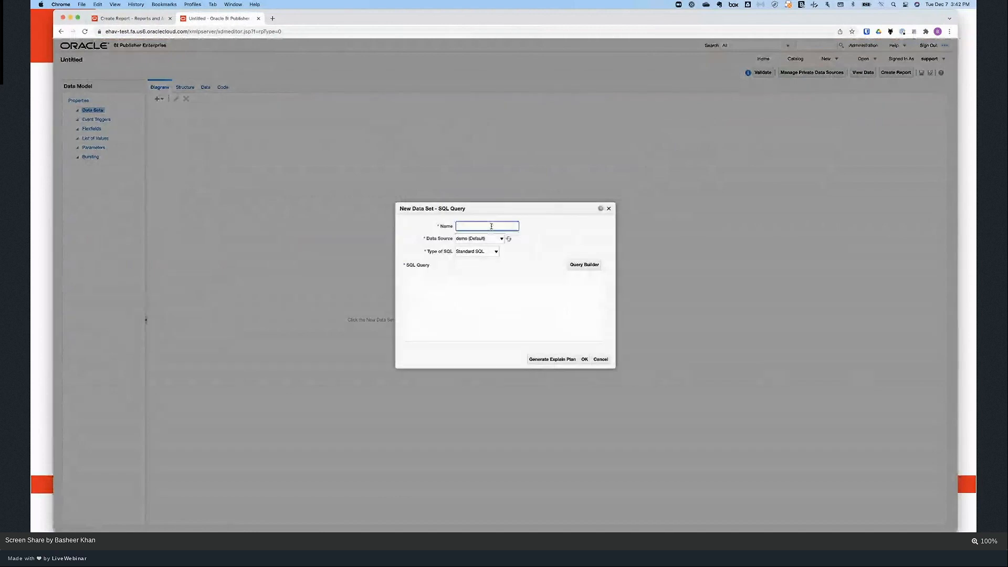
{"action": "type", "text": "DEMO_DS"}
{"action": "left_click", "coordinate": [501, 239]}
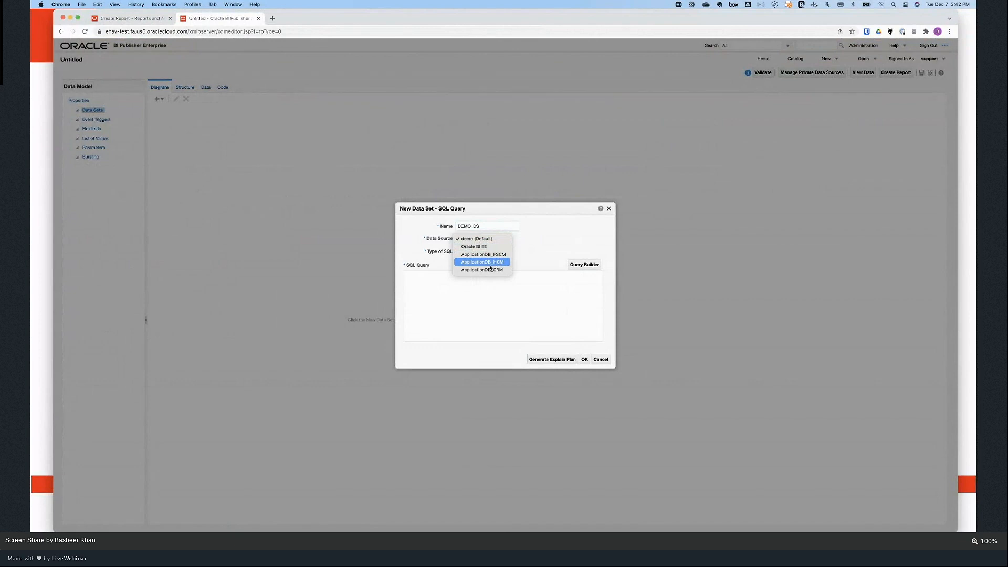
{"action": "left_click", "coordinate": [504, 255]}
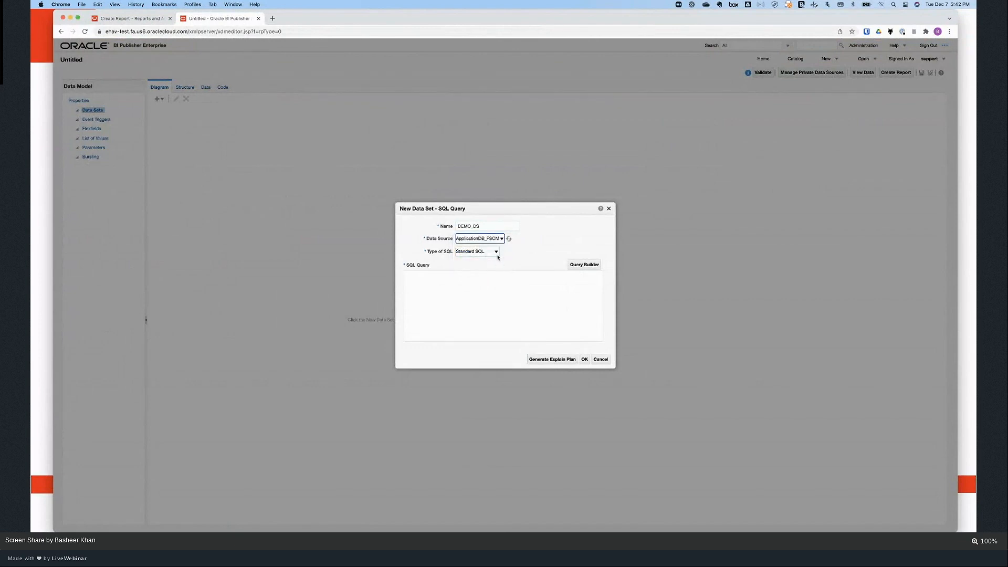
{"action": "left_click", "coordinate": [494, 252]}
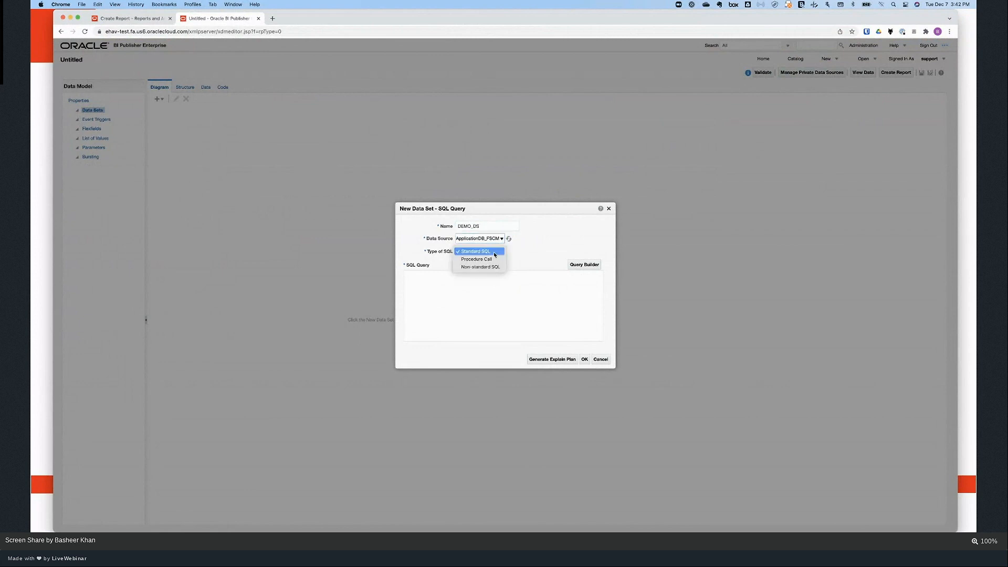
{"action": "left_click", "coordinate": [526, 256]}
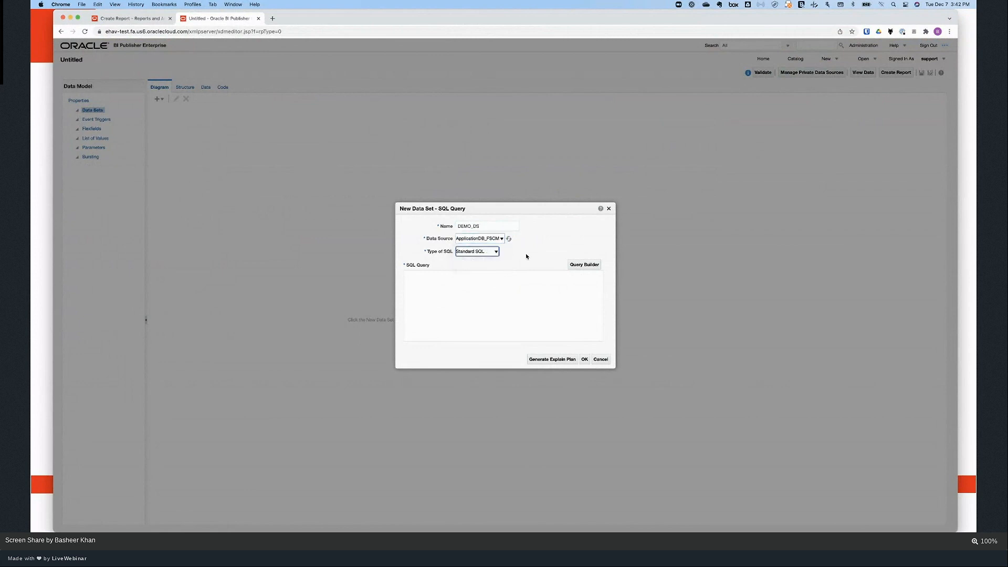
Step: Enter the query SELECT * FROM GL_PERIOD and accept the data set
{"action": "left_click", "coordinate": [516, 286]}
{"action": "type", "text": "SELECT"}
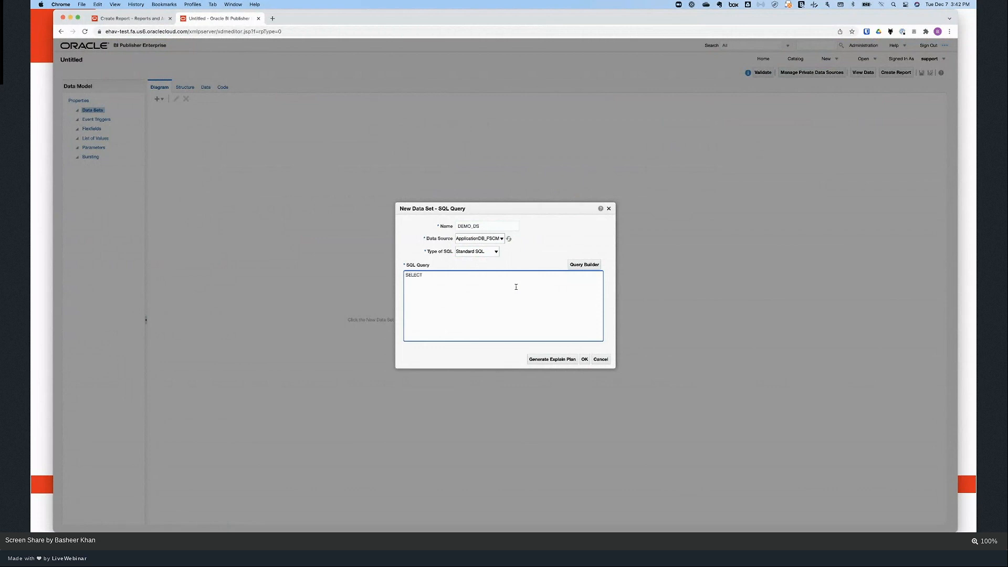
{"action": "type", "text": " *"}
{"action": "key", "text": "Return"}
{"action": "type", "text": "FROM GL_PERIOD"}
{"action": "left_click", "coordinate": [585, 361]}
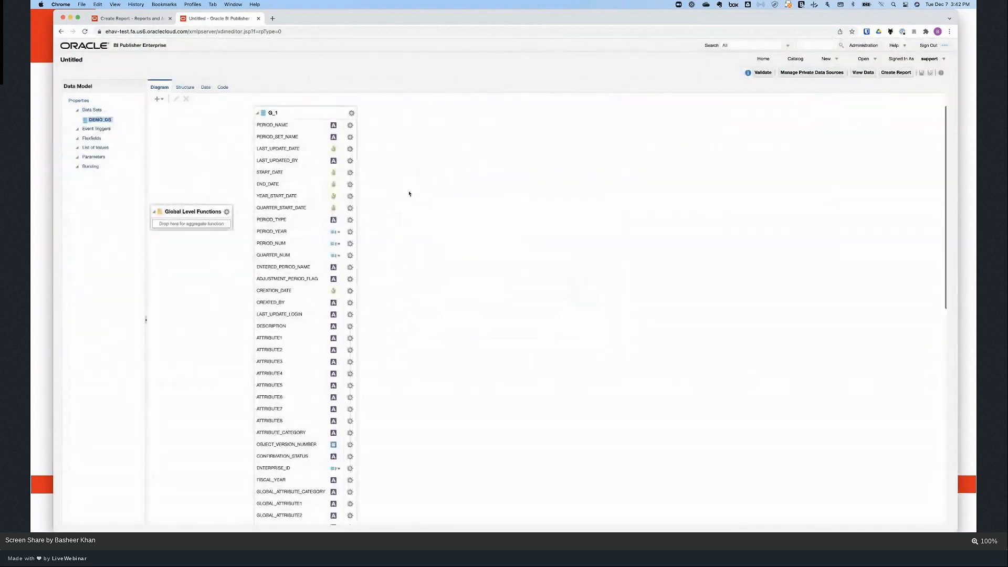
Step: Check the data set's fields, retrieve 5 rows of its data and display them in the table view
{"action": "scroll", "coordinate": [408, 194], "scroll_direction": "up", "scroll_amount": 3}
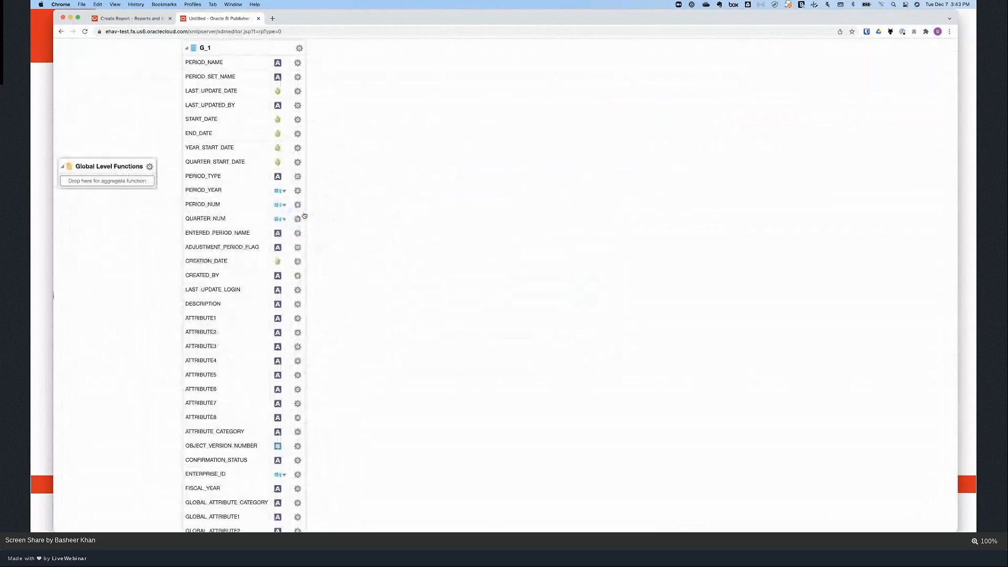
{"action": "scroll", "coordinate": [301, 216], "scroll_direction": "down", "scroll_amount": 3}
{"action": "left_click", "coordinate": [204, 87]}
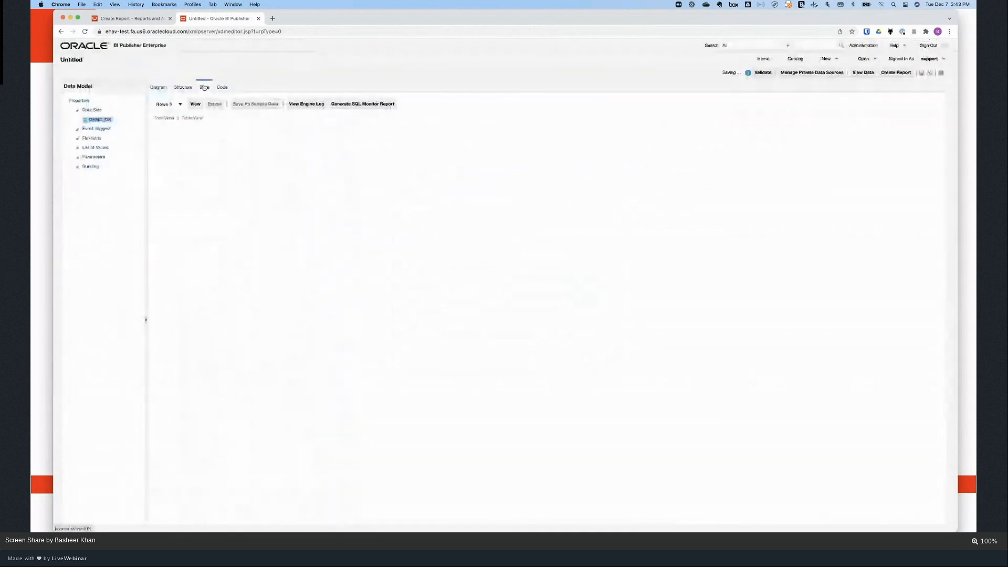
{"action": "left_click", "coordinate": [179, 105]}
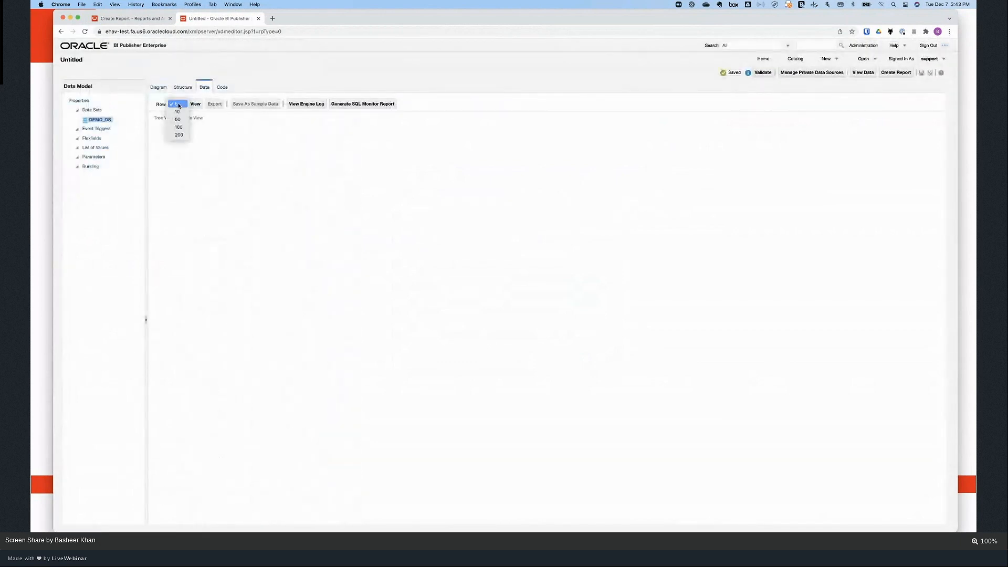
{"action": "left_click", "coordinate": [201, 113]}
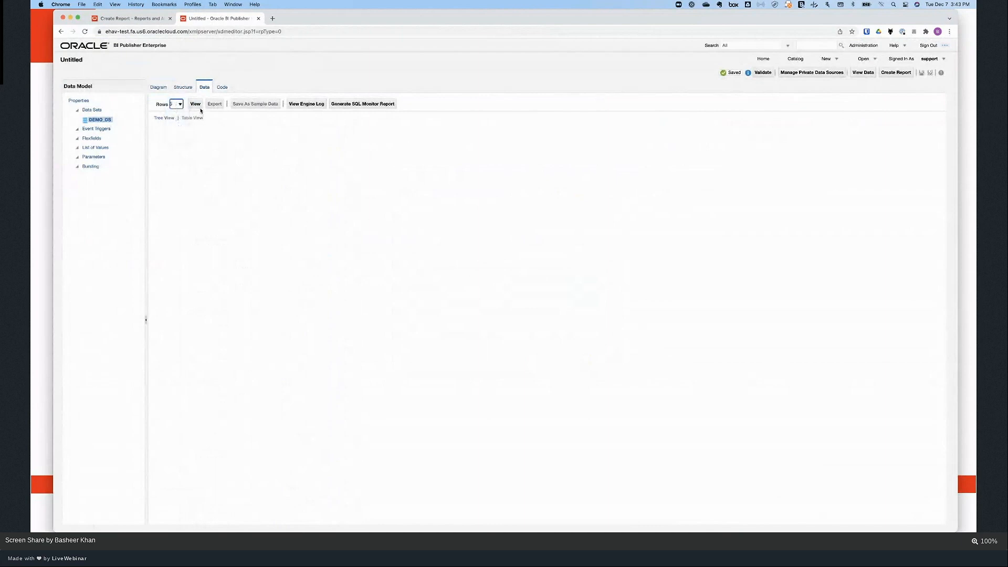
{"action": "left_click", "coordinate": [195, 103]}
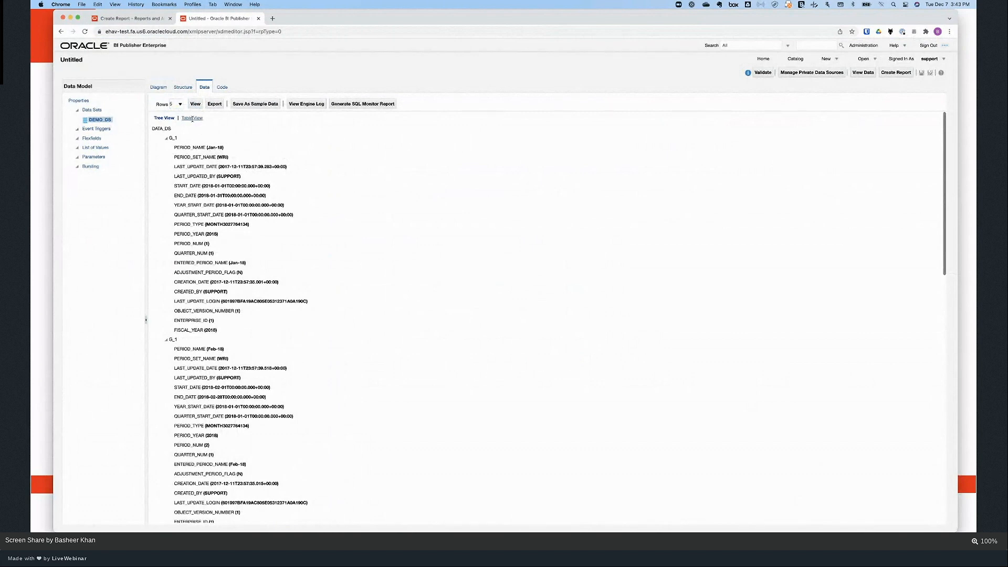
{"action": "left_click", "coordinate": [193, 119]}
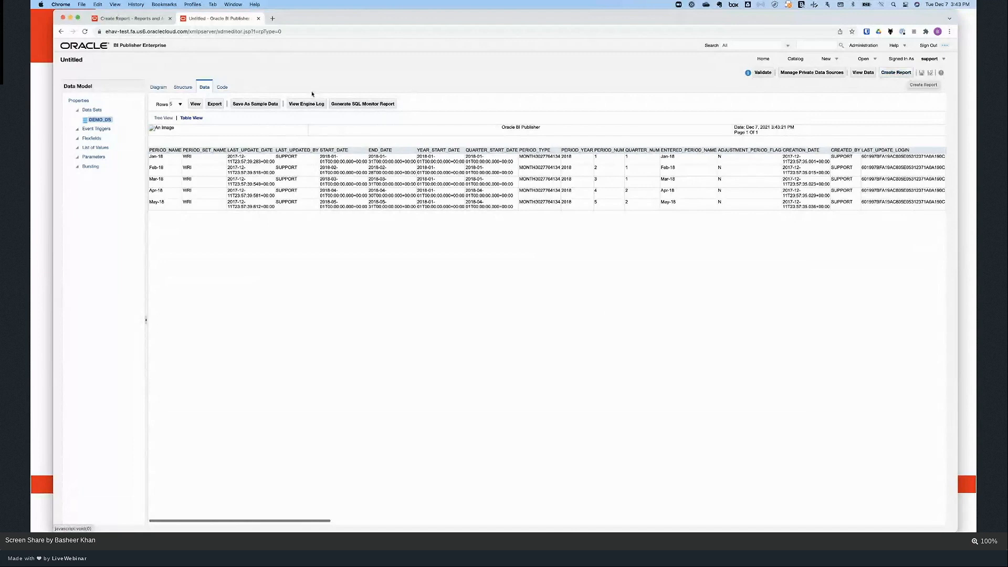
Step: Store the retrieved rows as sample data and save the data model as DEMO in My Folders
{"action": "left_click", "coordinate": [268, 105]}
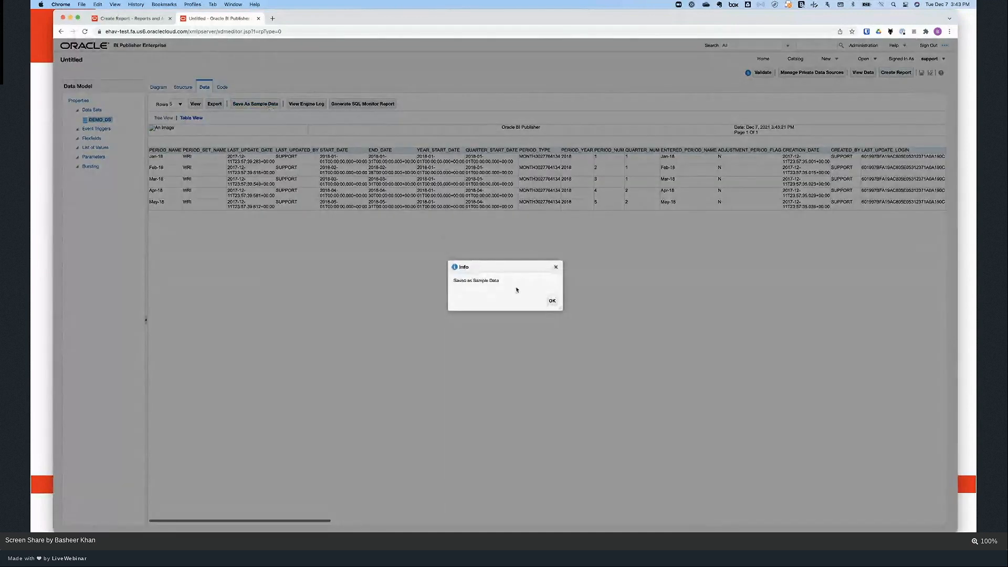
{"action": "left_click", "coordinate": [552, 301]}
{"action": "left_click", "coordinate": [895, 74]}
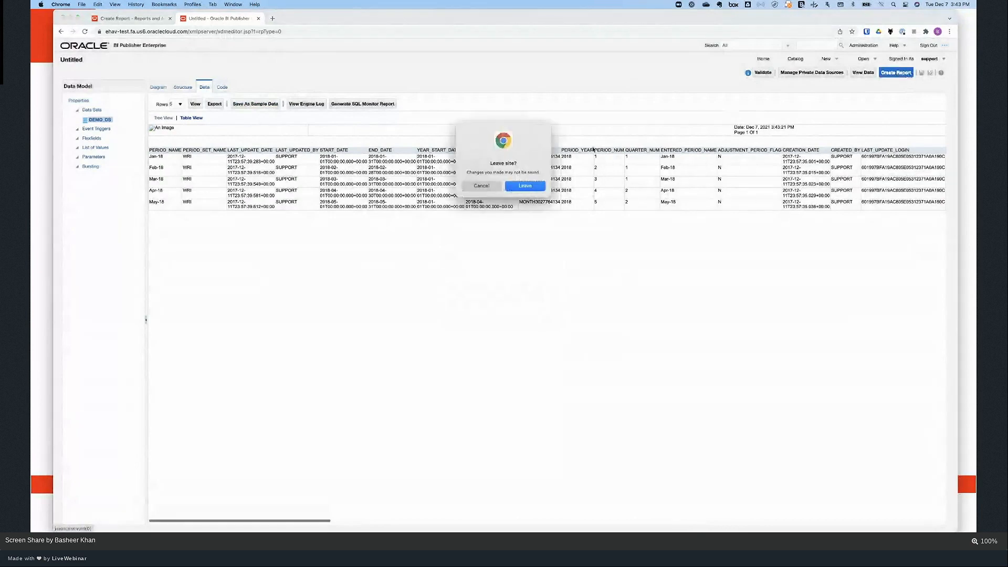
{"action": "left_click", "coordinate": [482, 186]}
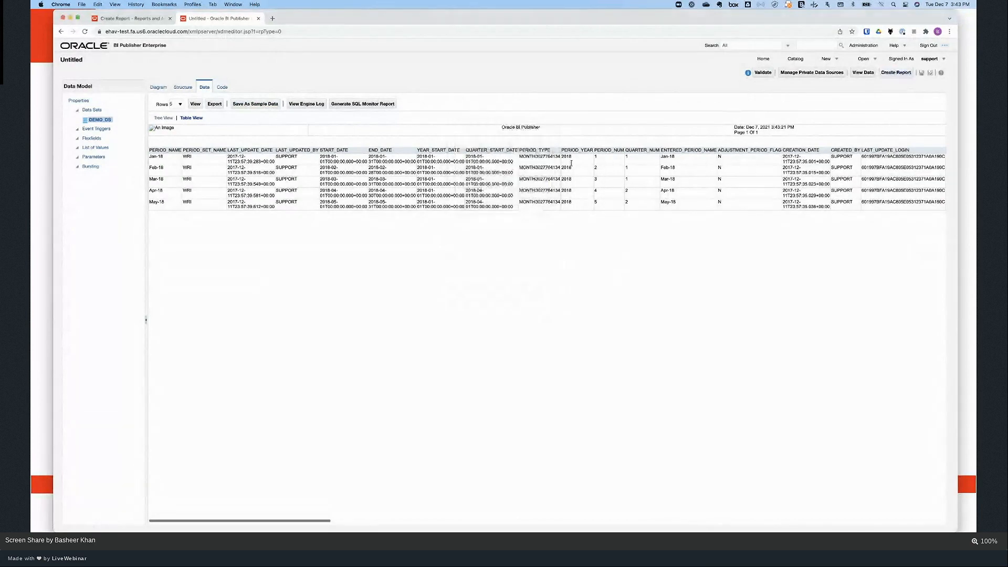
{"action": "left_click", "coordinate": [922, 73]}
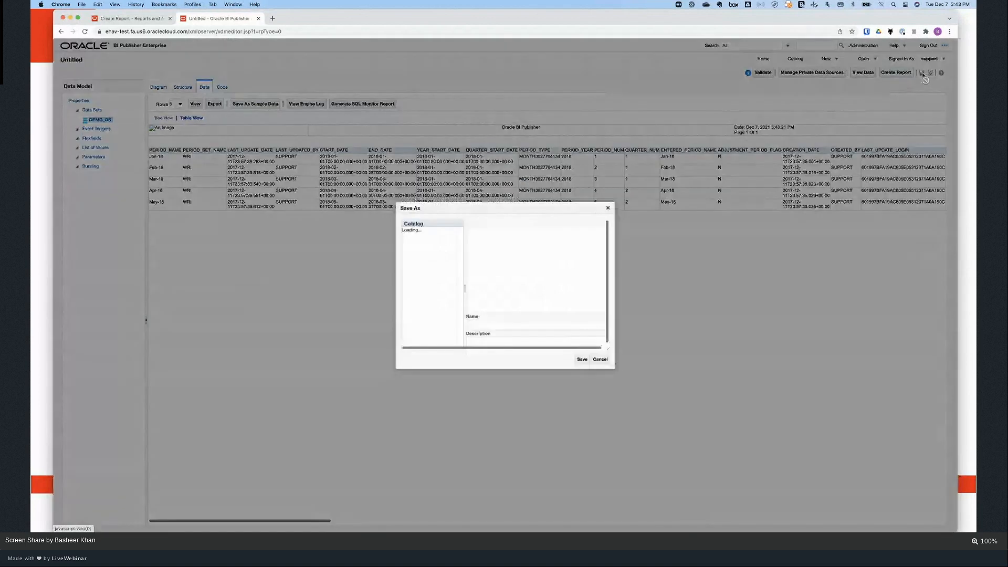
{"action": "left_click", "coordinate": [525, 328]}
{"action": "type", "text": "DEMO"}
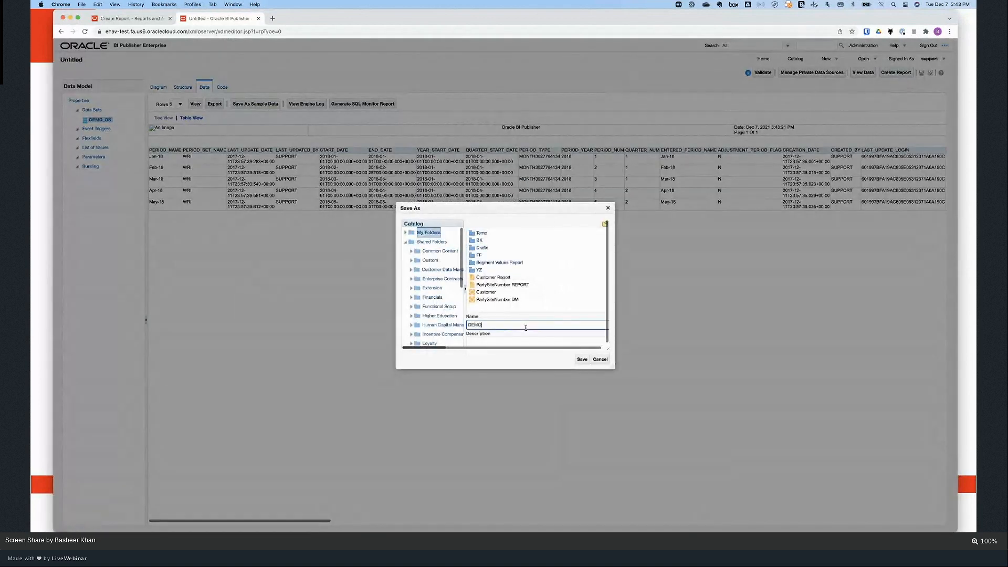
{"action": "left_click", "coordinate": [582, 359]}
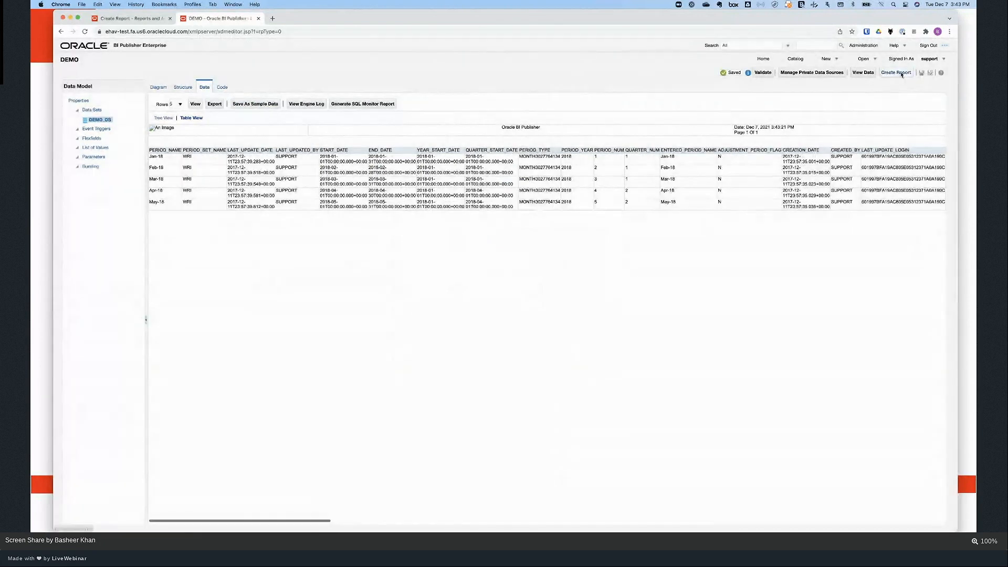
Step: Create a guided report from the DEMO data model and proceed through the layout options to table creation
{"action": "left_click", "coordinate": [896, 73]}
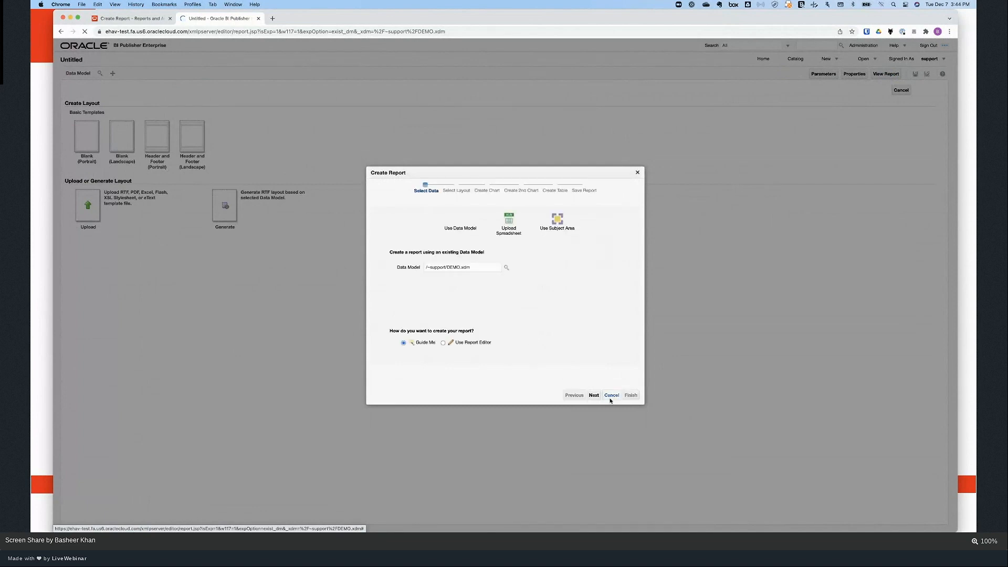
{"action": "left_click", "coordinate": [594, 395]}
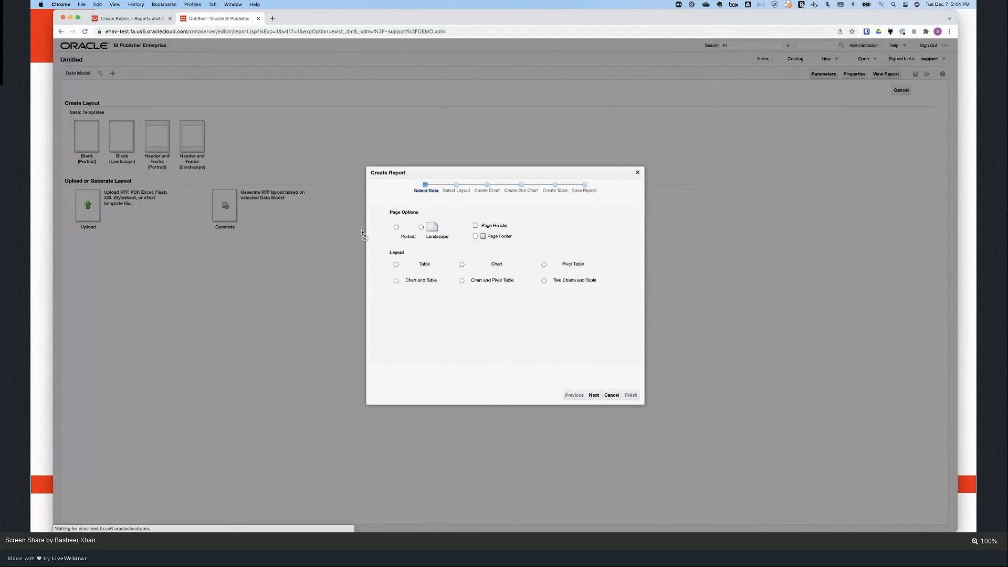
{"action": "left_click", "coordinate": [593, 396]}
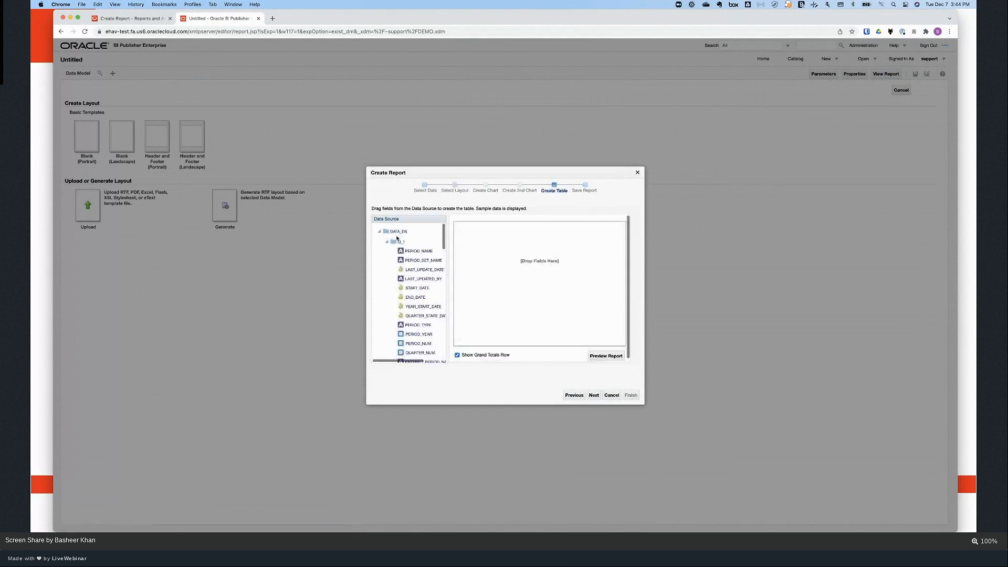
Step: Add PERIOD_NAME, START_DATE and END_DATE to the report table and turn off its grand totals row
{"action": "left_click", "coordinate": [410, 254]}
{"action": "left_click_drag", "start_coordinate": [409, 255], "coordinate": [465, 254]}
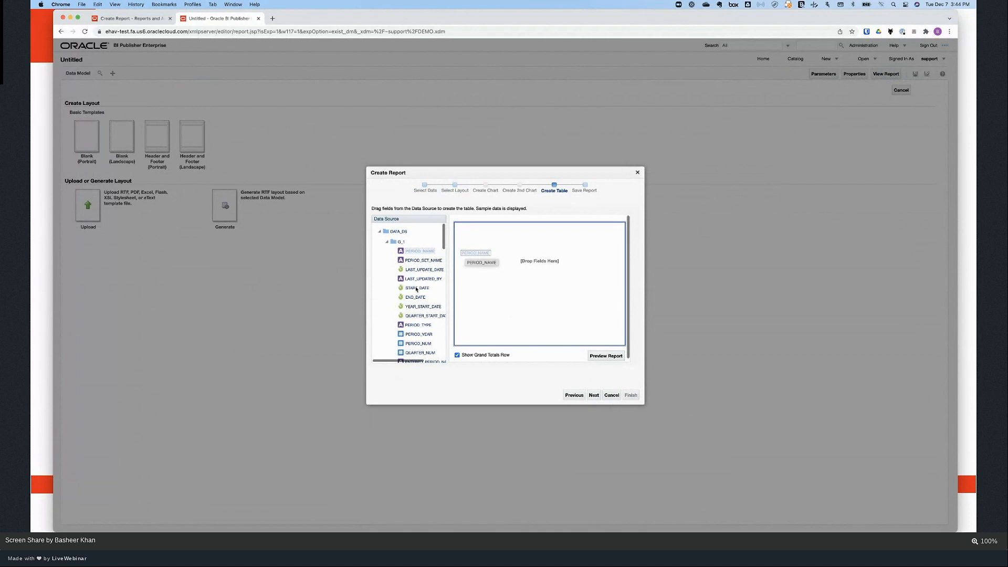
{"action": "left_click_drag", "start_coordinate": [416, 290], "coordinate": [508, 267]}
{"action": "left_click_drag", "start_coordinate": [415, 298], "coordinate": [532, 272]}
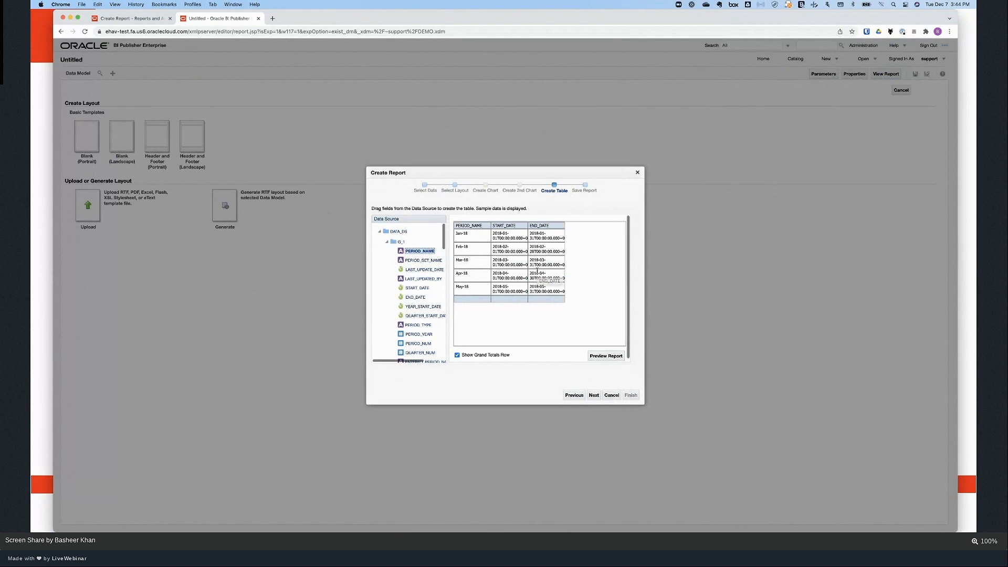
{"action": "left_click", "coordinate": [458, 356]}
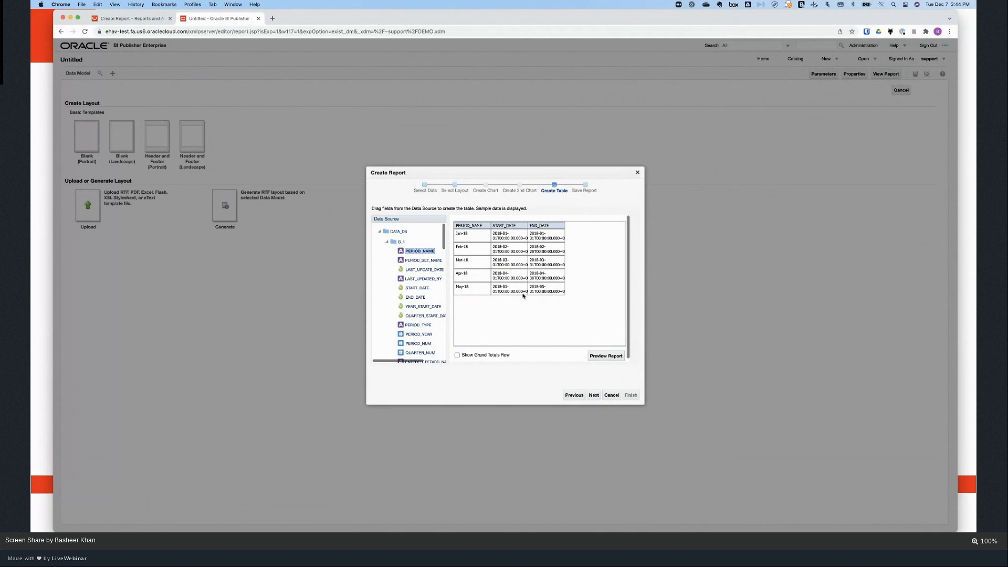
{"action": "left_click", "coordinate": [140, 20]}
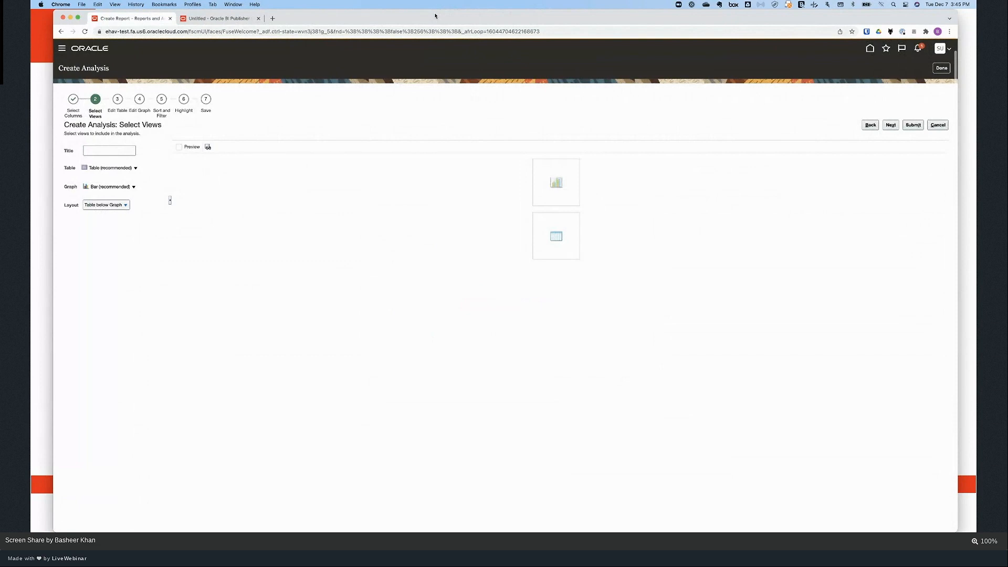
{"action": "left_click_drag", "start_coordinate": [460, 15], "coordinate": [472, 1]}
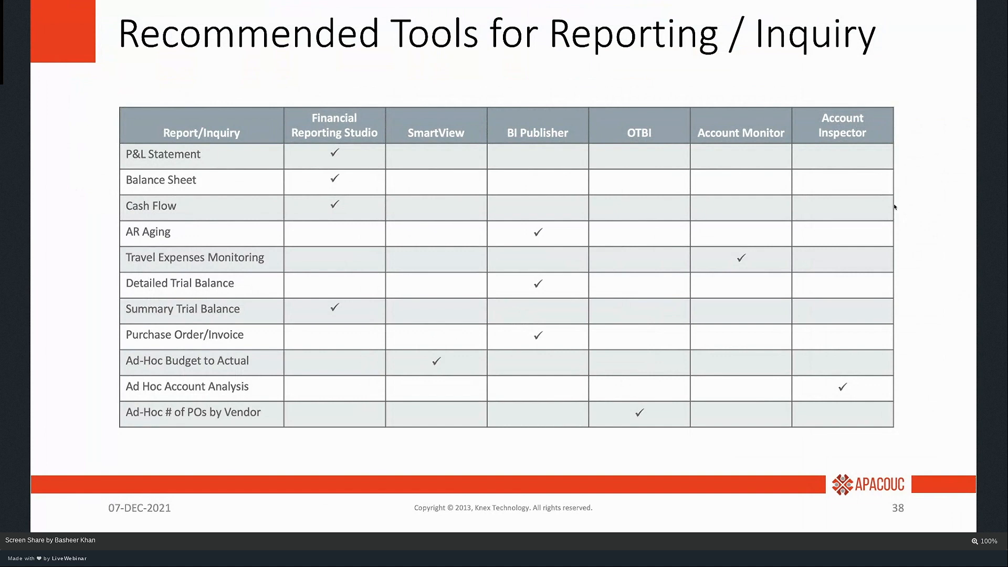
{"action": "key", "text": "Right"}
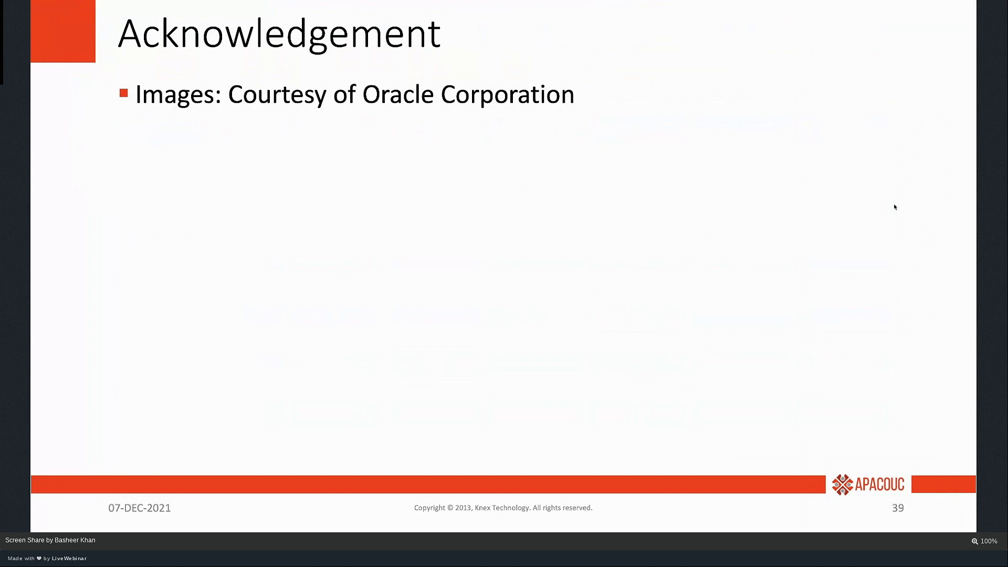
{"action": "key", "text": "Right"}
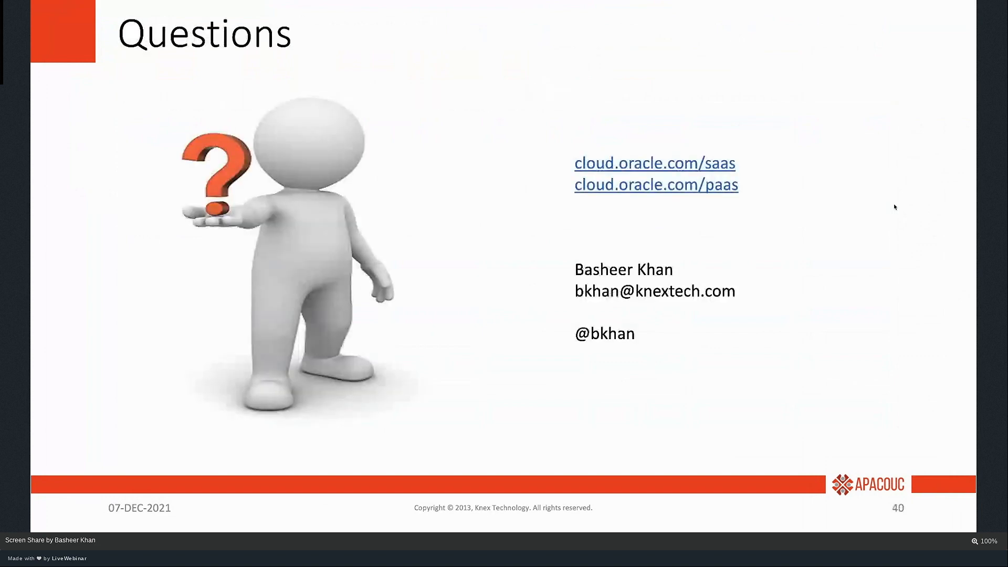